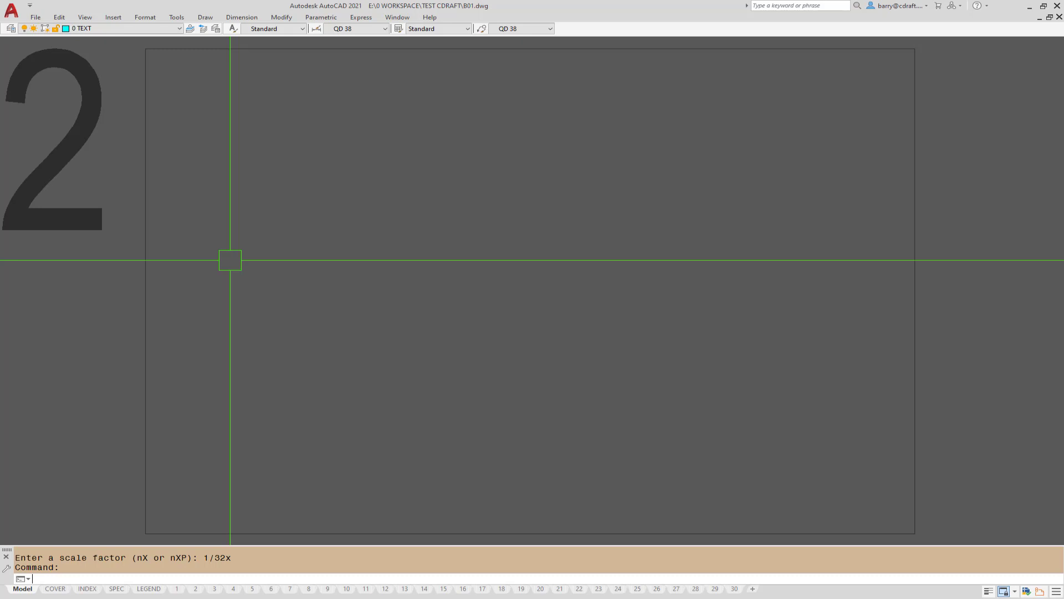
Step: Insert the TG elevation title block at the lower-left corner of the empty sheet border
text(TG)
key(Return)
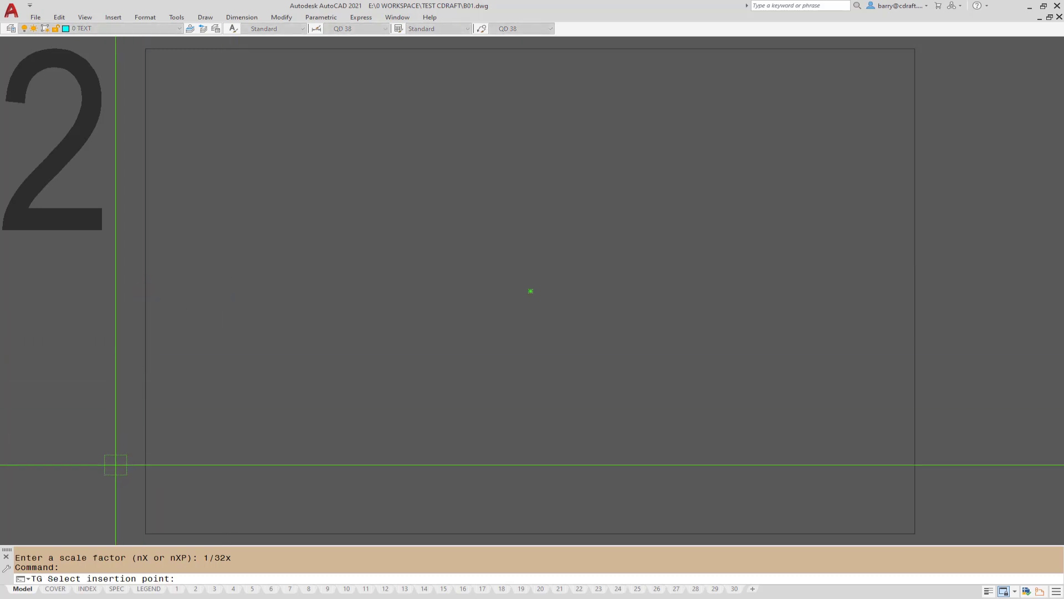
click(146, 533)
scroll(166, 452, up, 10)
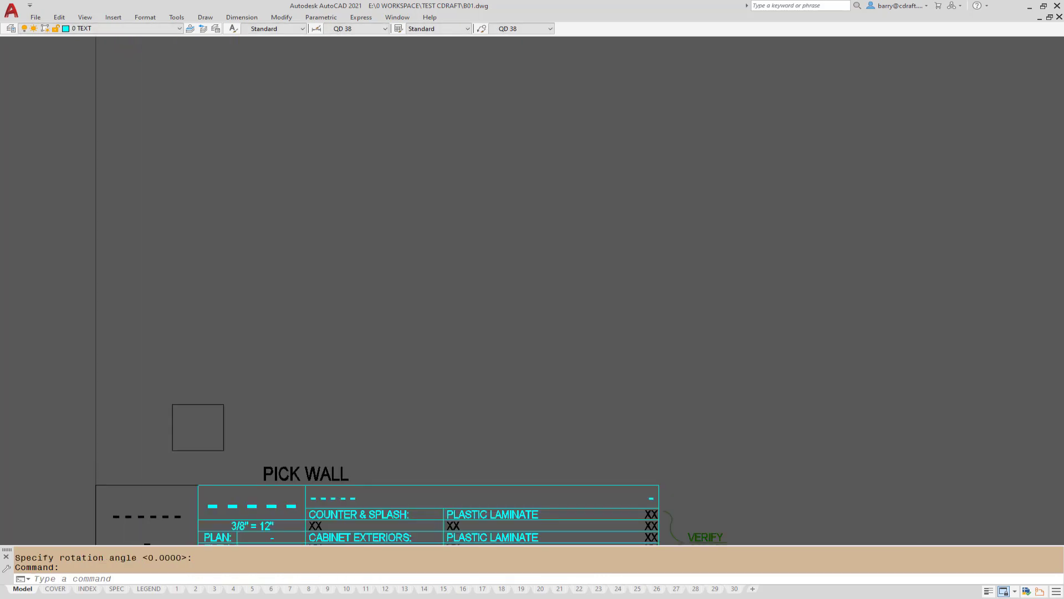
scroll(233, 388, down, 3)
scroll(266, 309, up, 5)
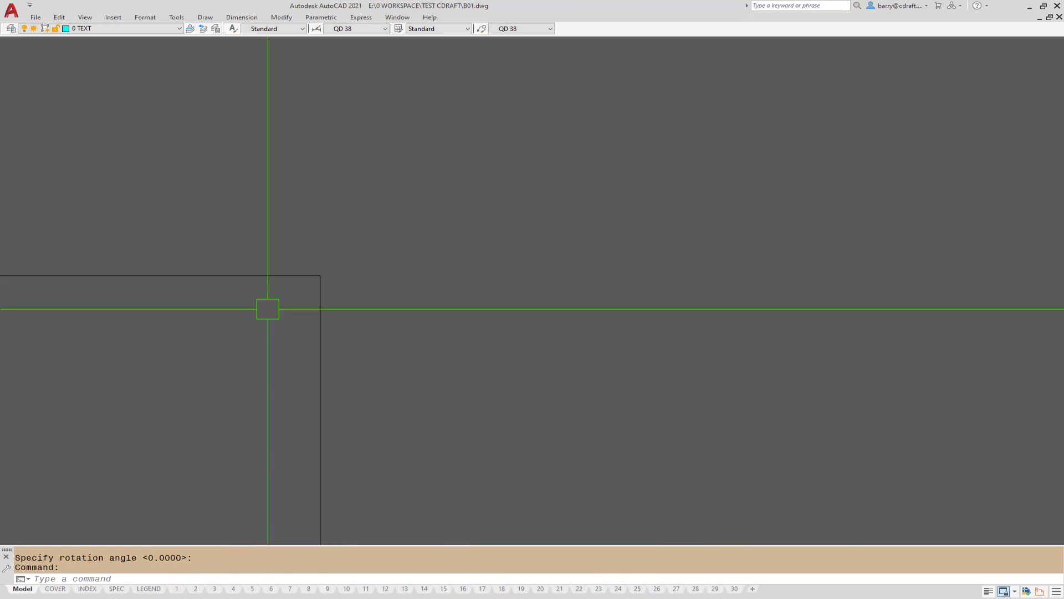
scroll(309, 283, down, 4)
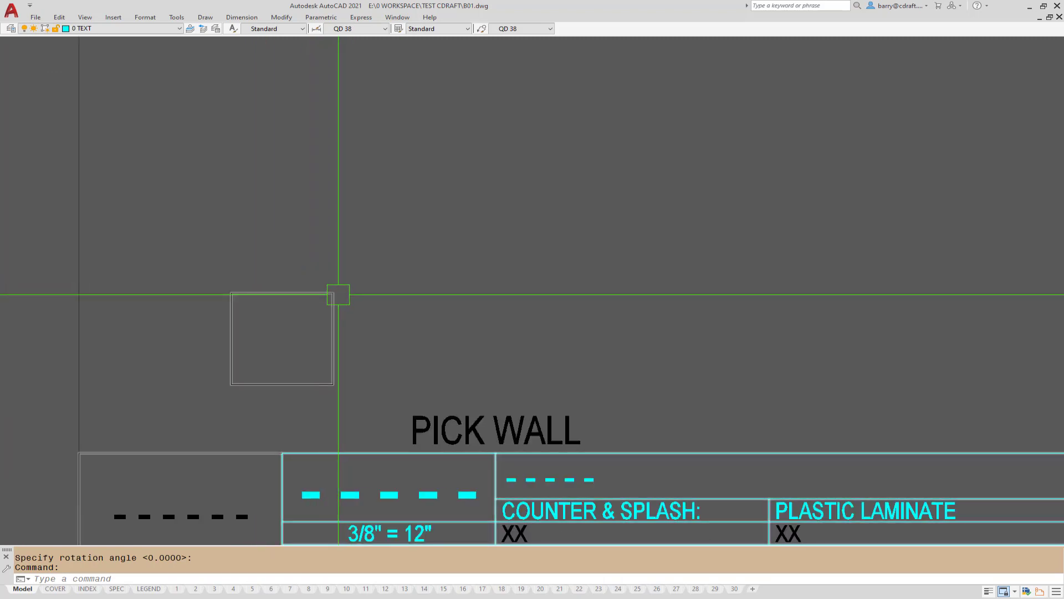
scroll(327, 302, down, 4)
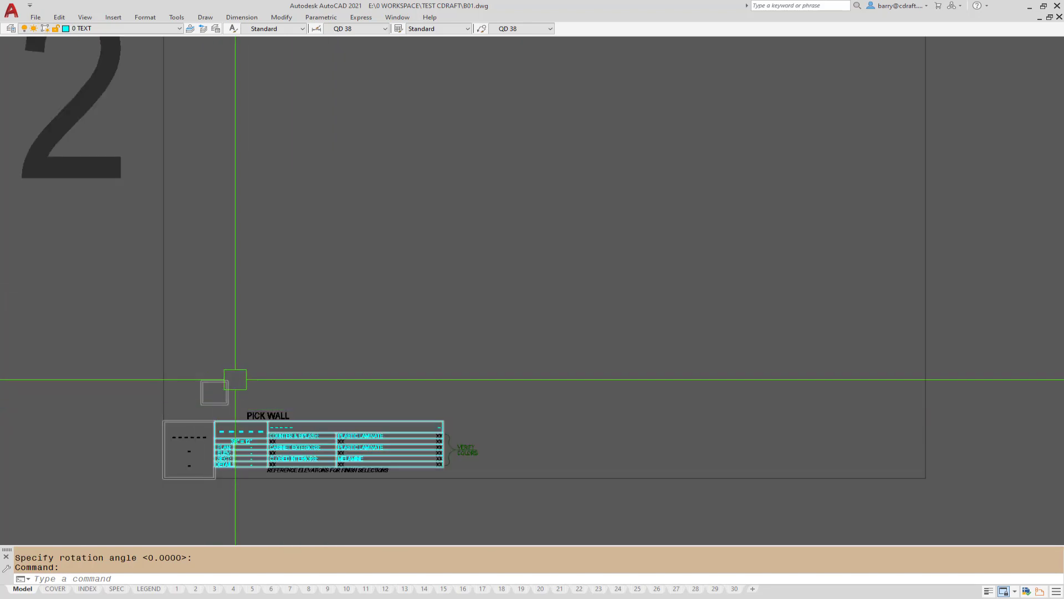
scroll(316, 387, down, 2)
scroll(331, 327, up, 3)
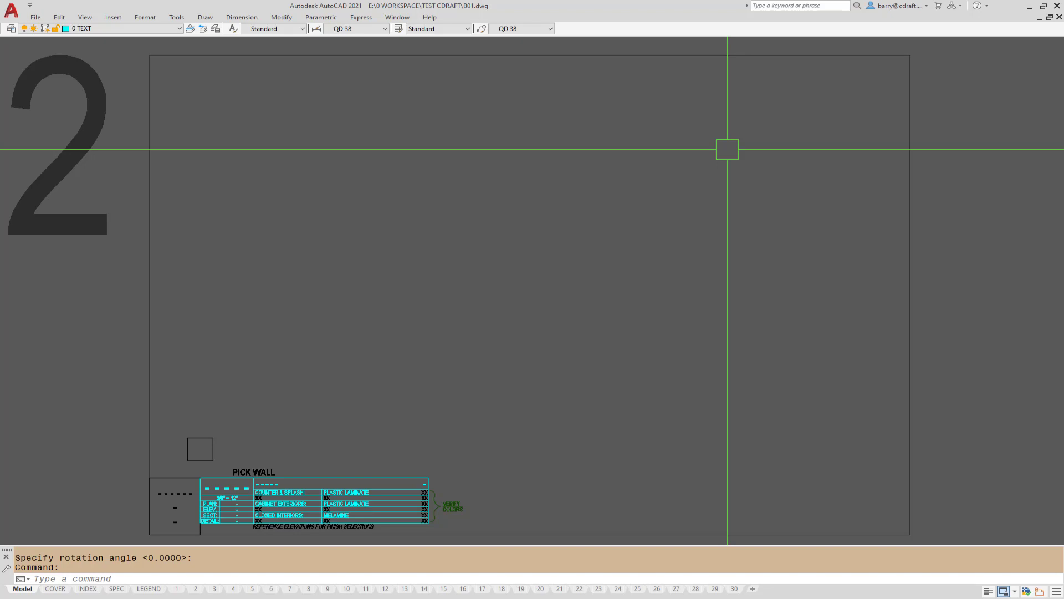
Step: Run the F1 filler routine with filler width 3, countertop height 36, wall cabinets topping at 84 and 36 high, at the default insertion point
text(F1)
key(Return)
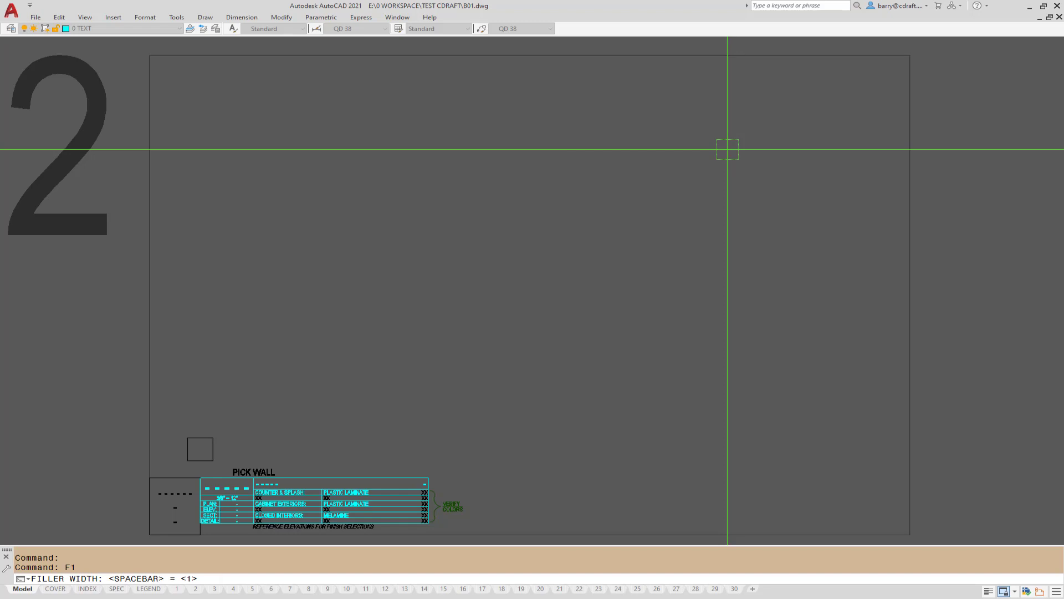
text(3)
key(Return)
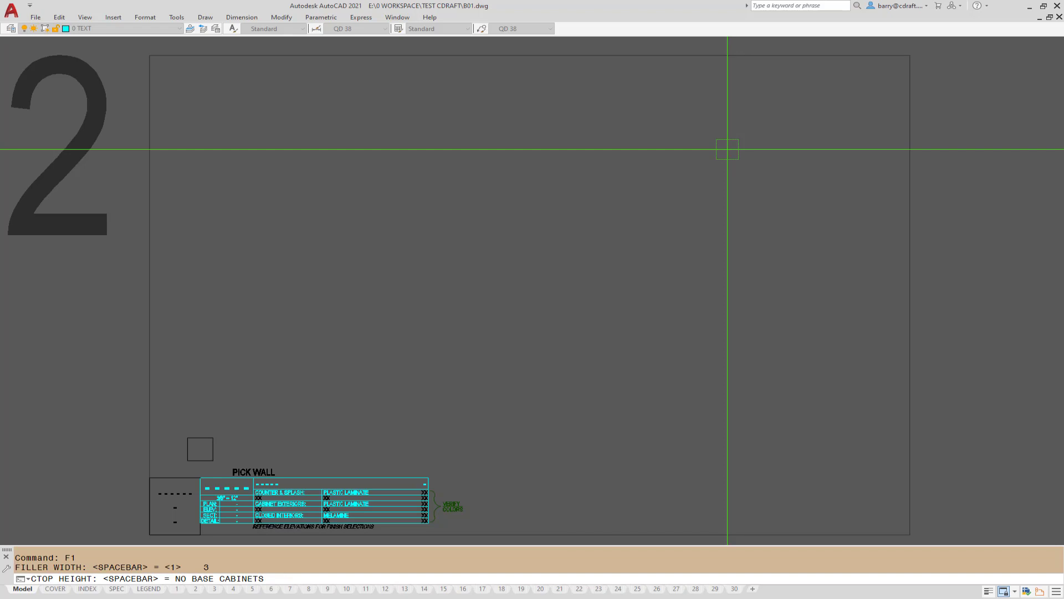
text(36)
key(Return)
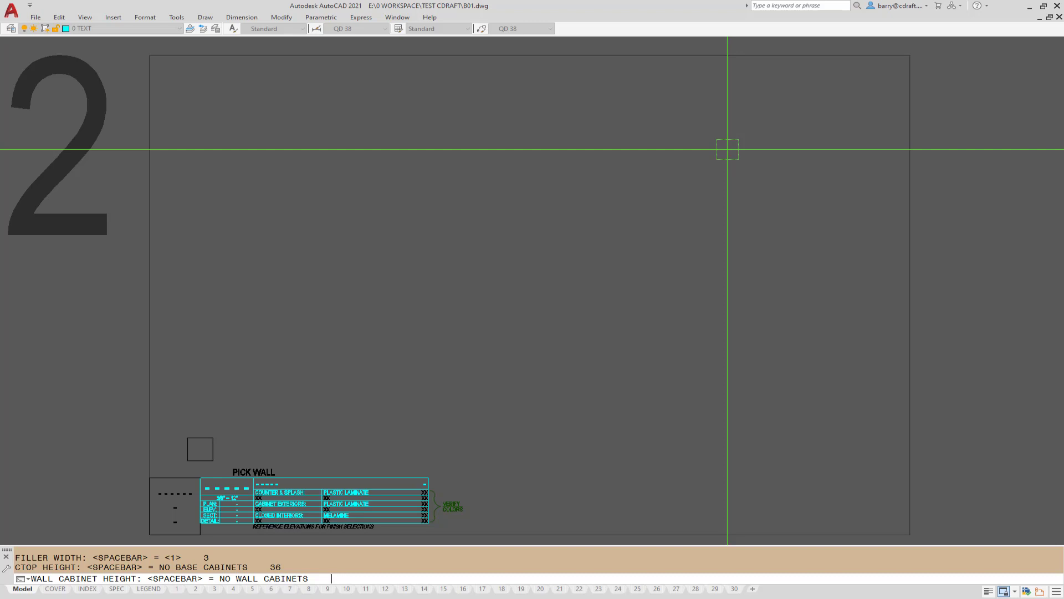
text(84)
key(Return)
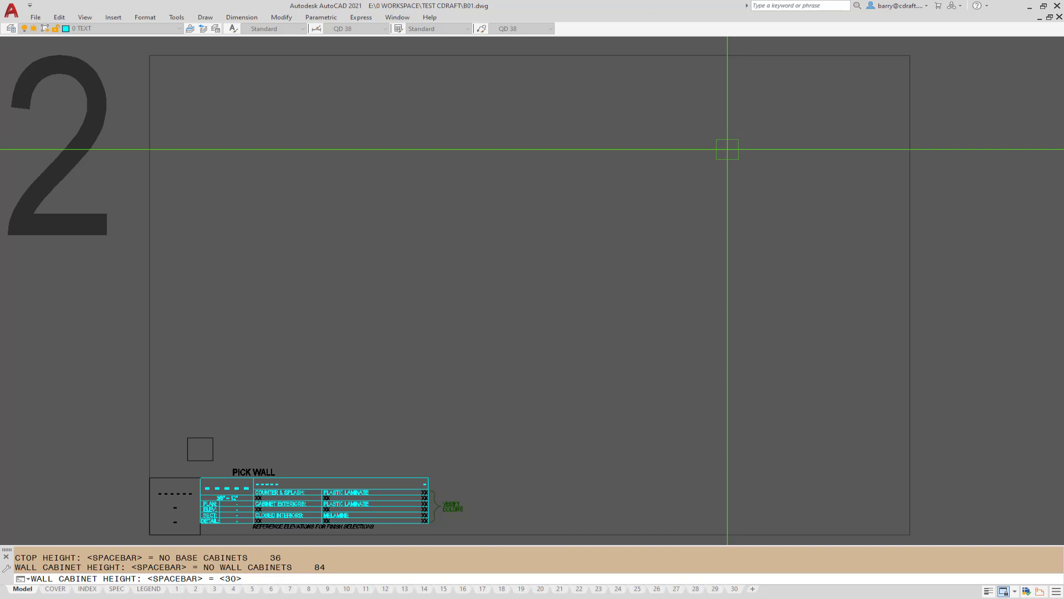
text(36)
key(Return)
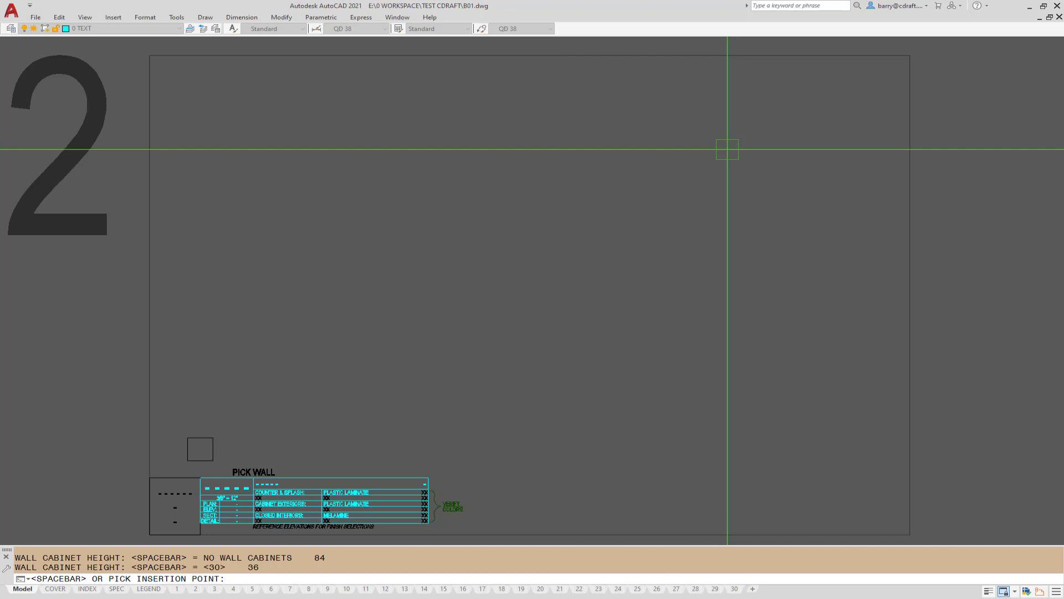
key(space)
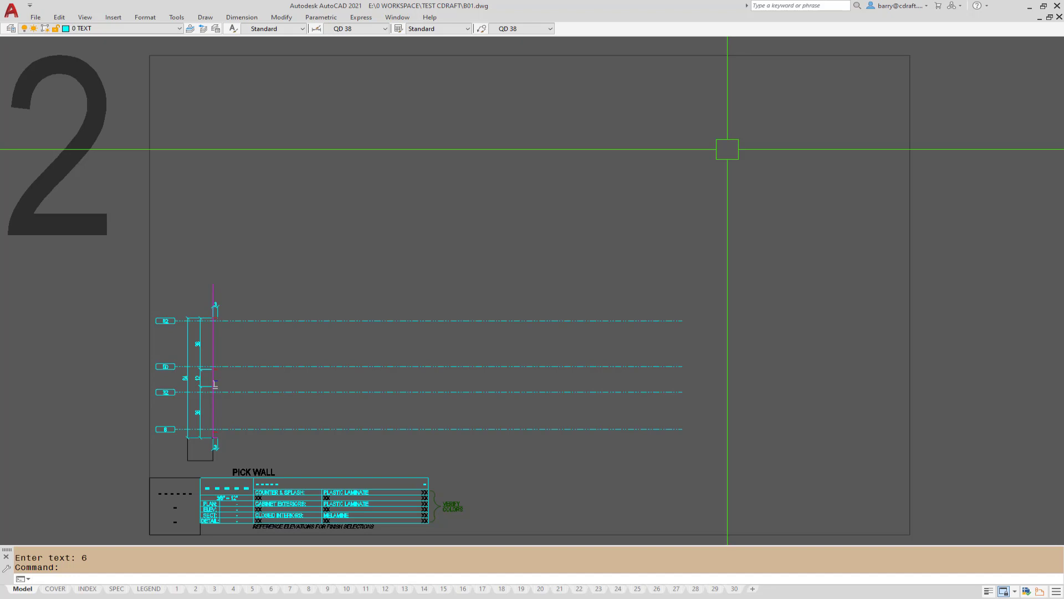
Step: Examine the generated filler elevation up close, including its base, countertop and splash lines, filler widths, height dimensions and section cut lines
scroll(198, 448, up, 8)
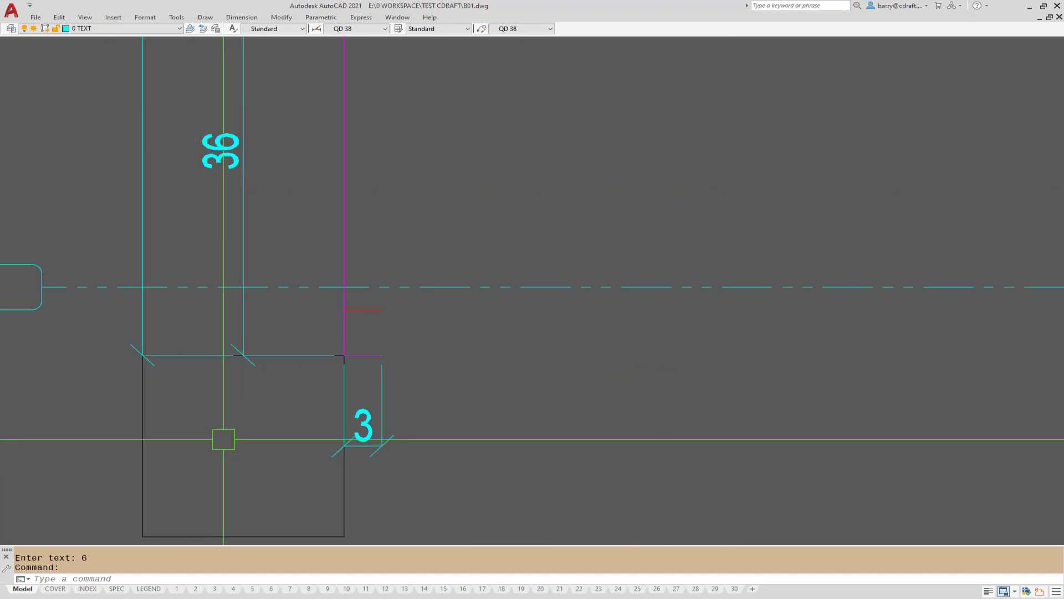
scroll(235, 423, down, 4)
scroll(304, 371, up, 4)
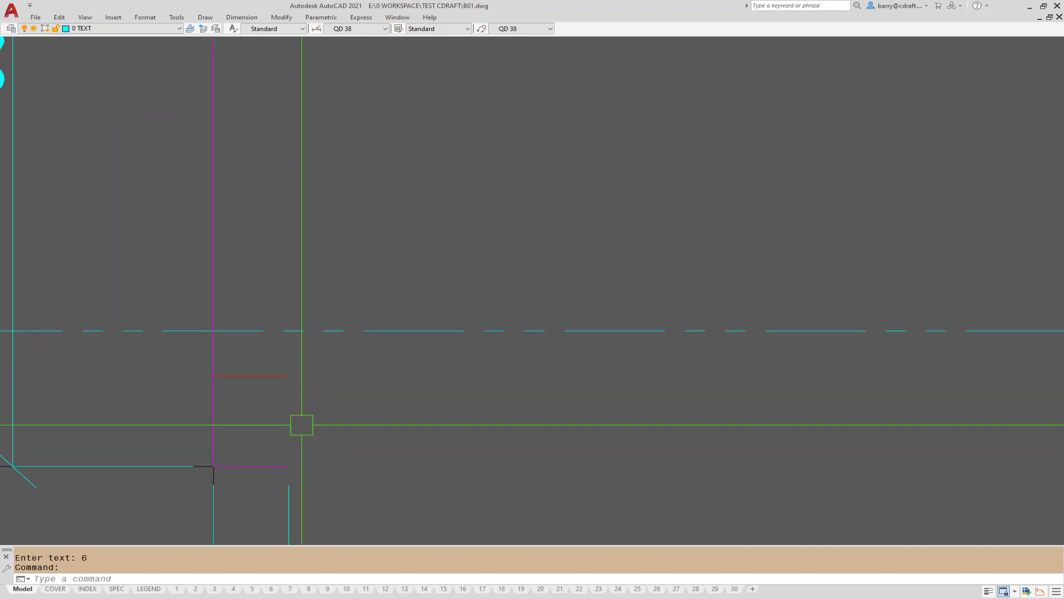
scroll(287, 456, down, 3)
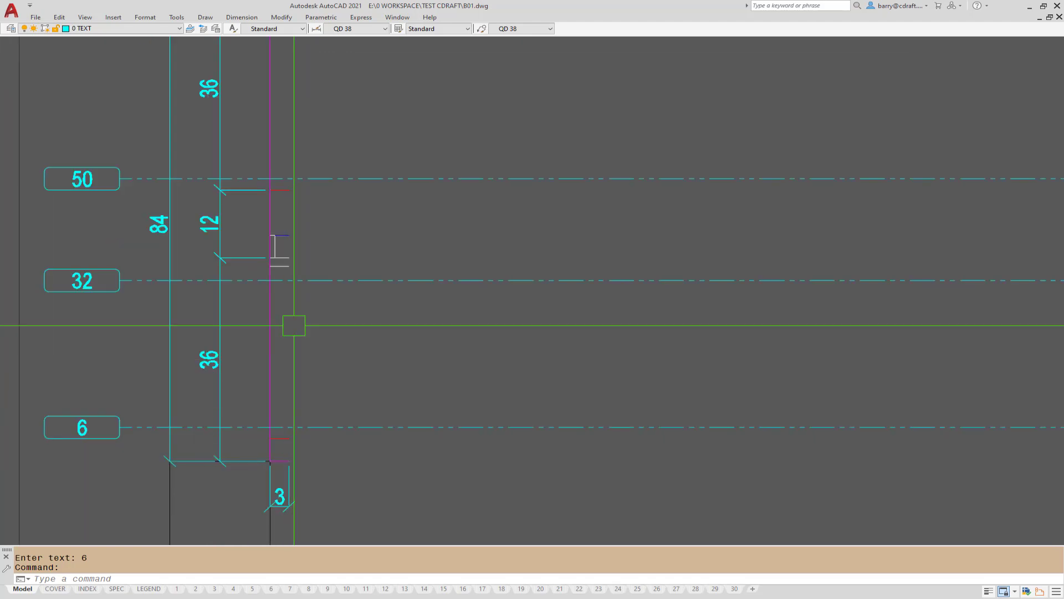
scroll(291, 260, up, 6)
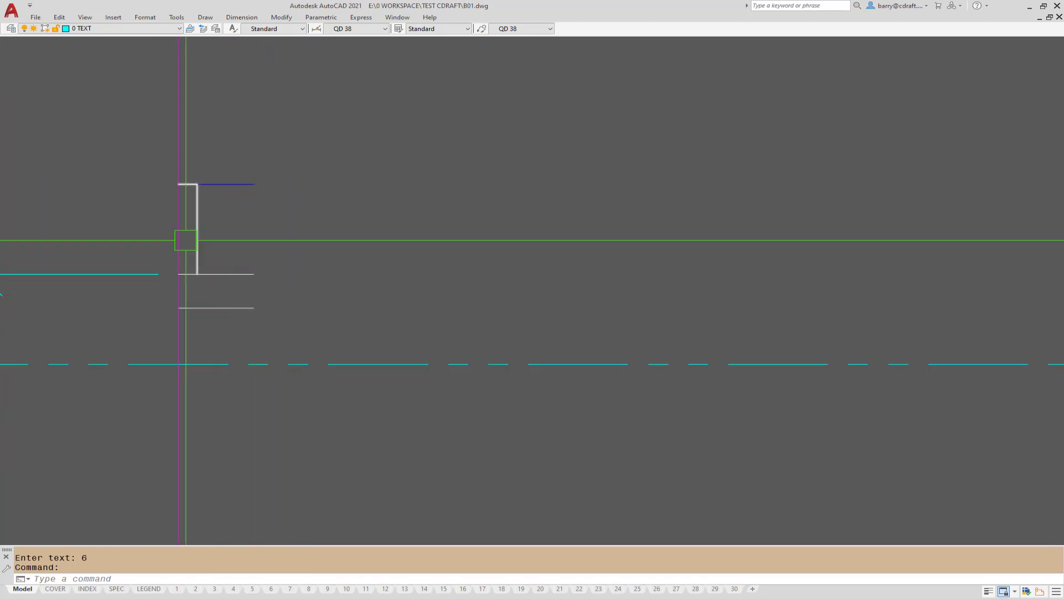
scroll(167, 177, up, 3)
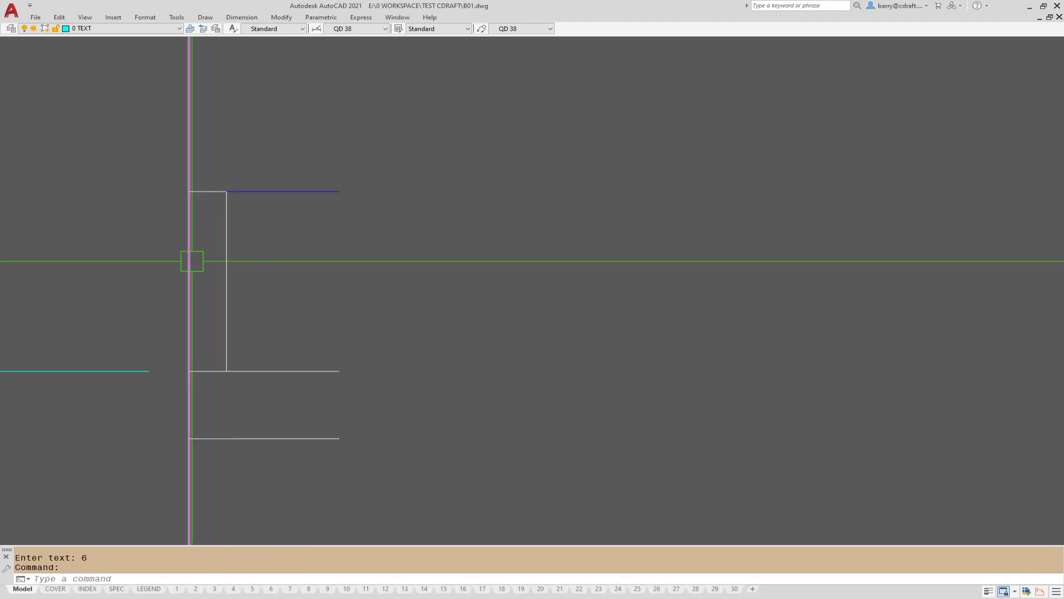
scroll(192, 261, down, 3)
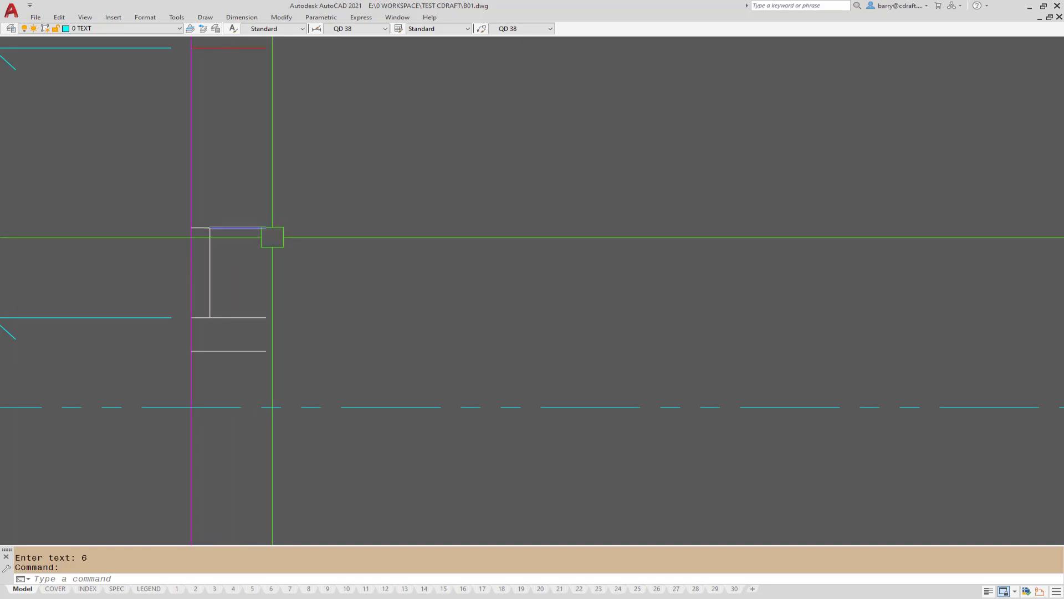
scroll(308, 220, down, 6)
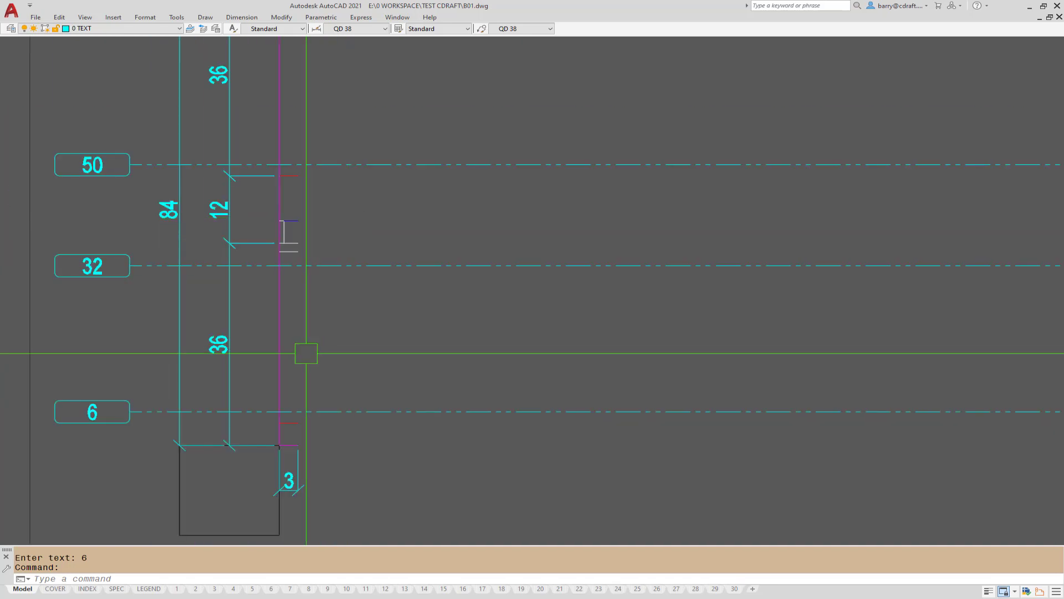
scroll(309, 297, down, 4)
scroll(331, 285, up, 4)
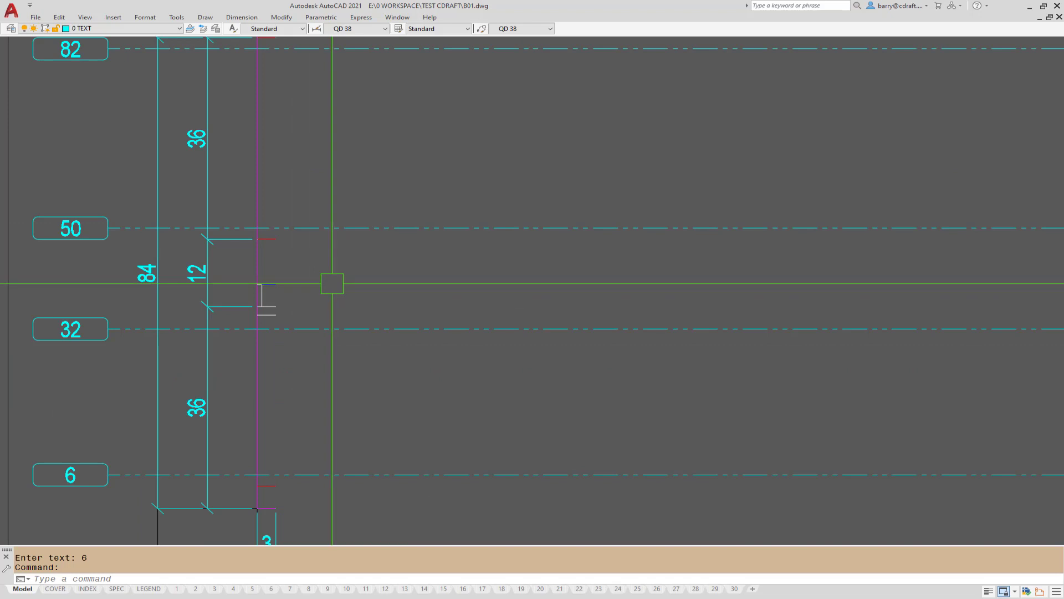
scroll(280, 297, up, 2)
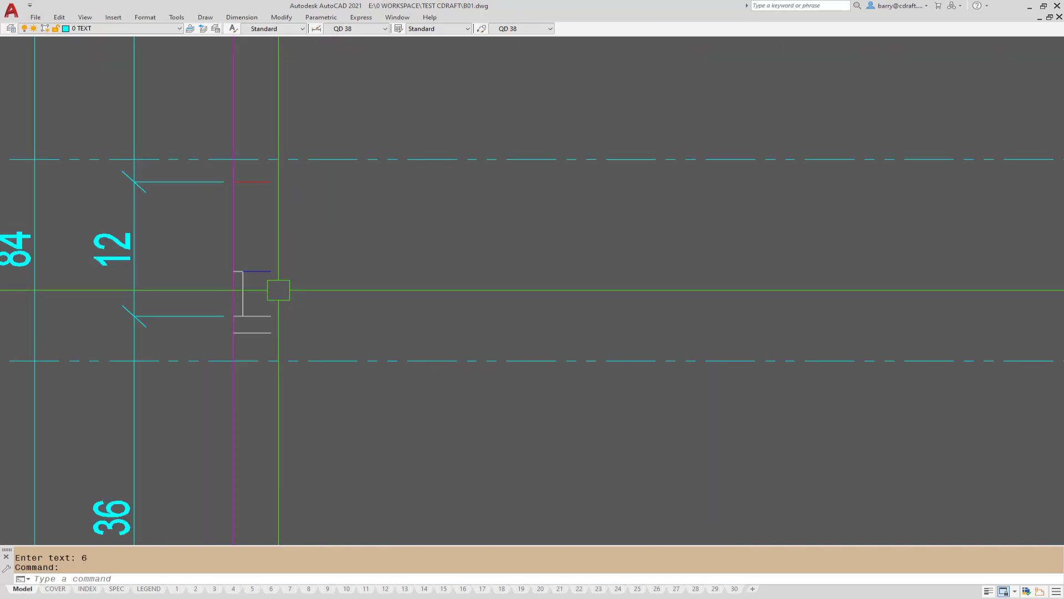
scroll(277, 289, up, 2)
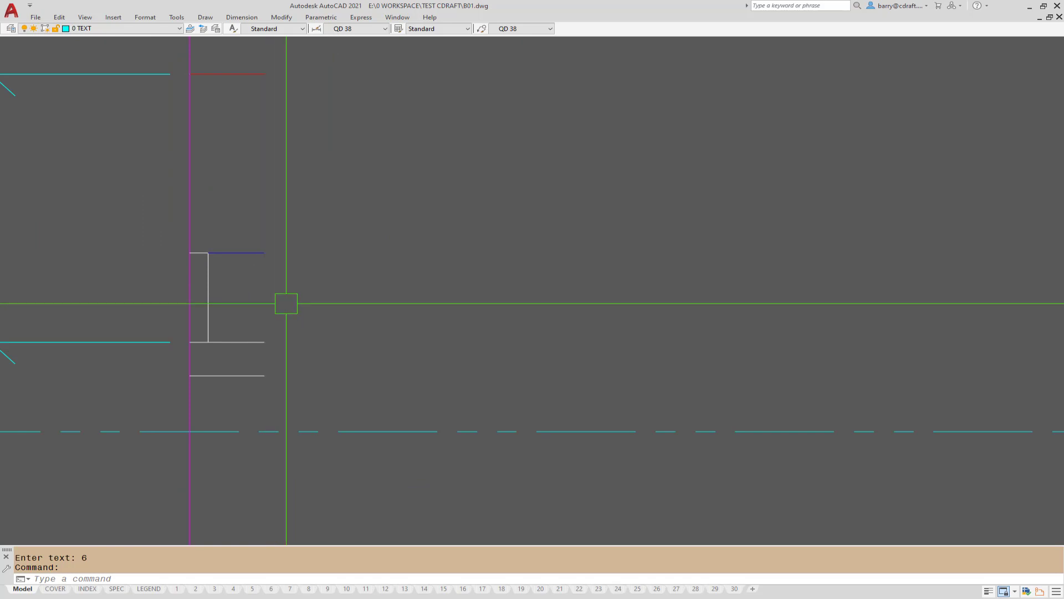
scroll(286, 303, down, 2)
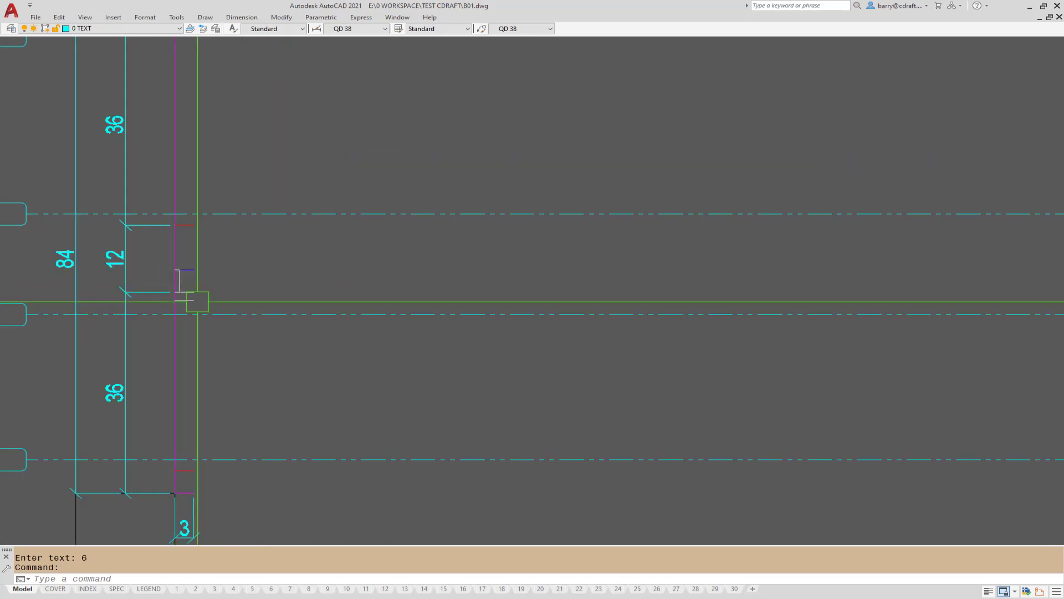
scroll(332, 280, down, 3)
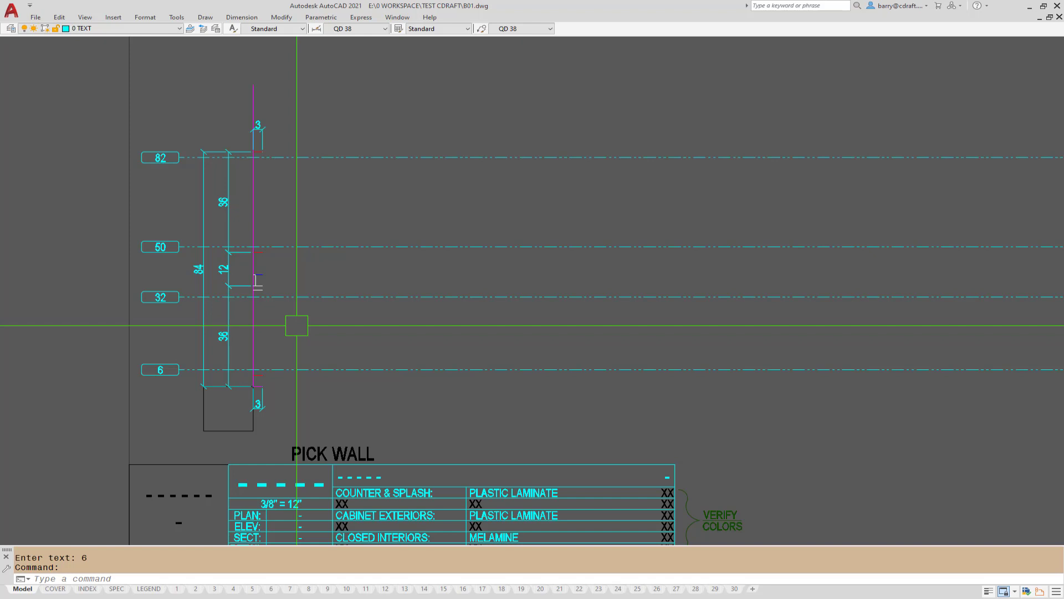
scroll(254, 387, up, 6)
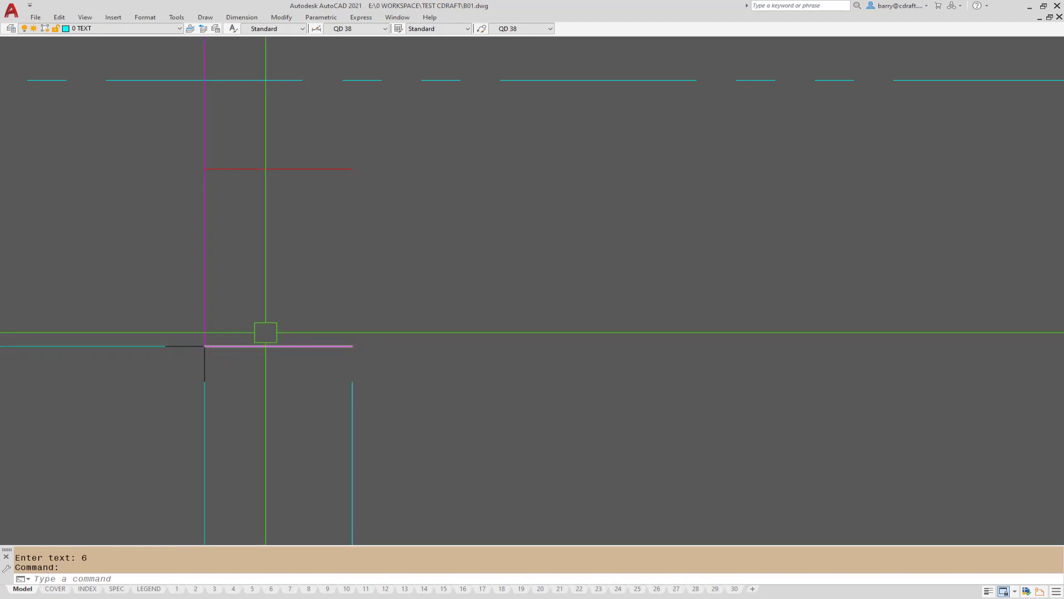
scroll(283, 341, down, 6)
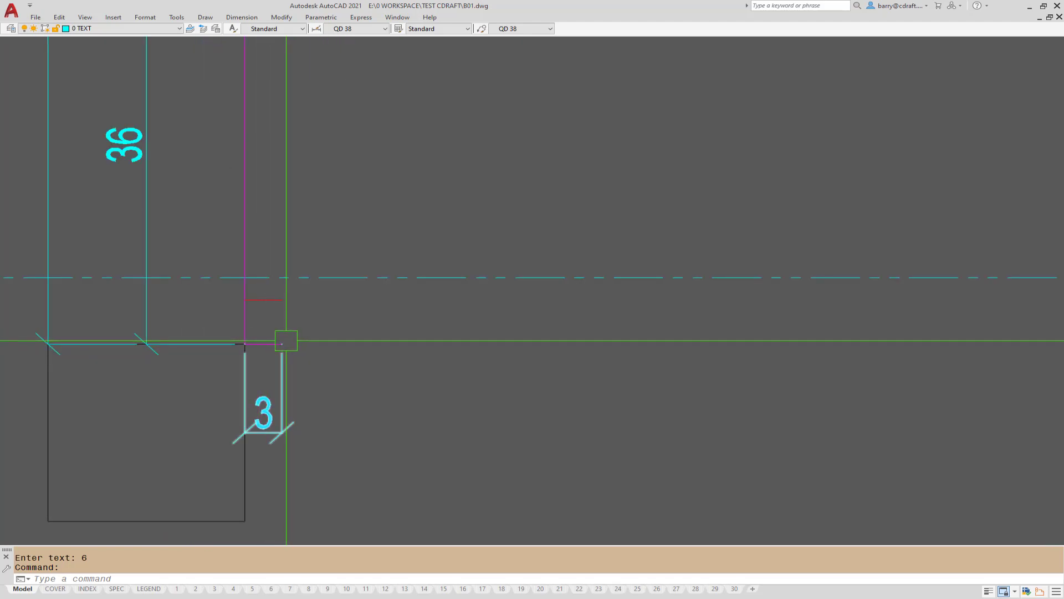
scroll(287, 344, down, 6)
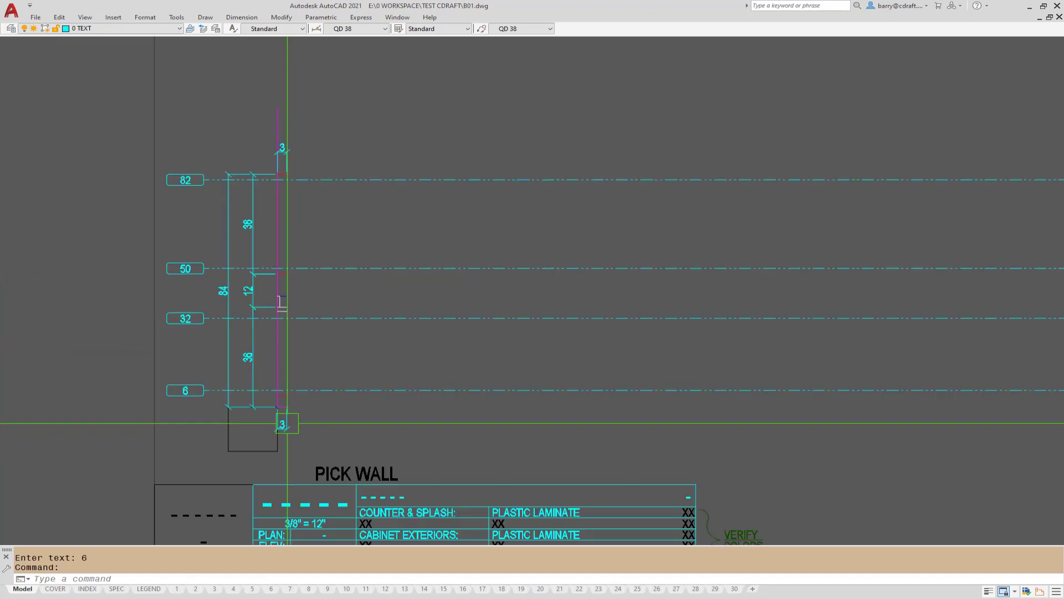
scroll(292, 186, up, 6)
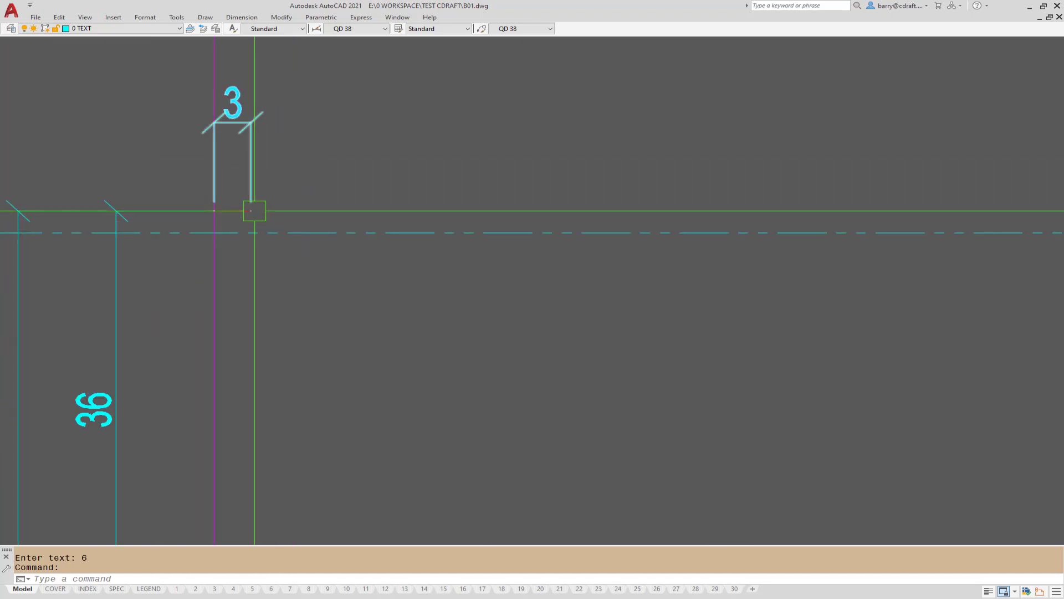
scroll(253, 217, up, 3)
scroll(256, 219, down, 3)
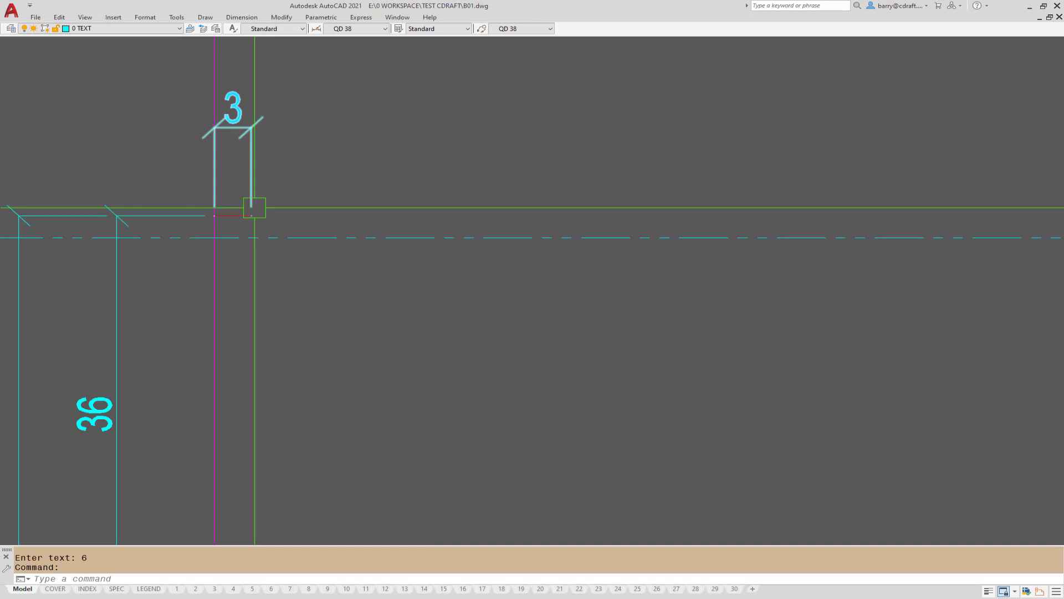
scroll(258, 218, down, 8)
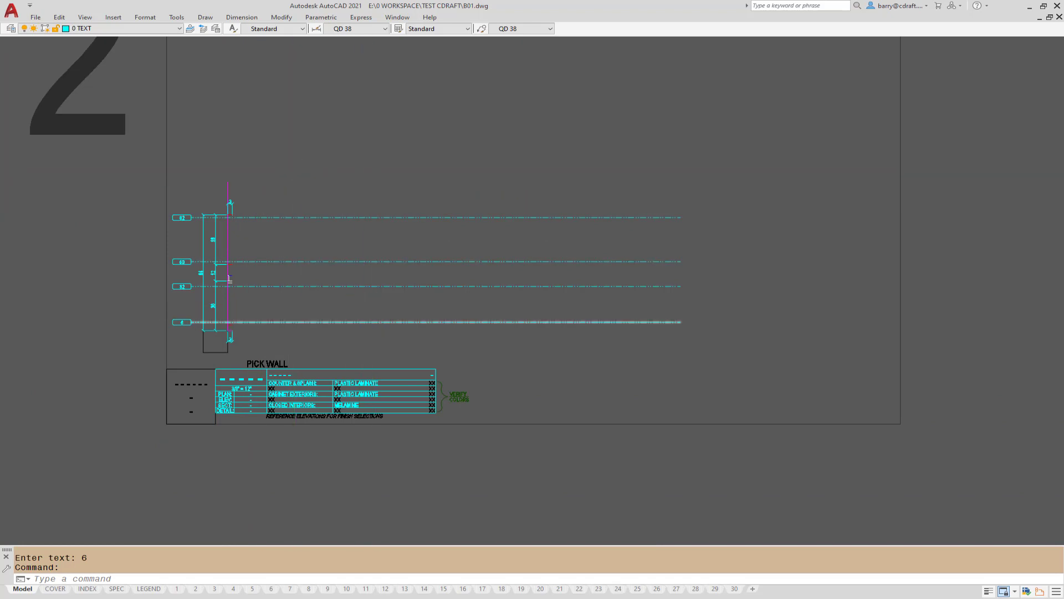
scroll(371, 225, down, 3)
scroll(371, 225, up, 3)
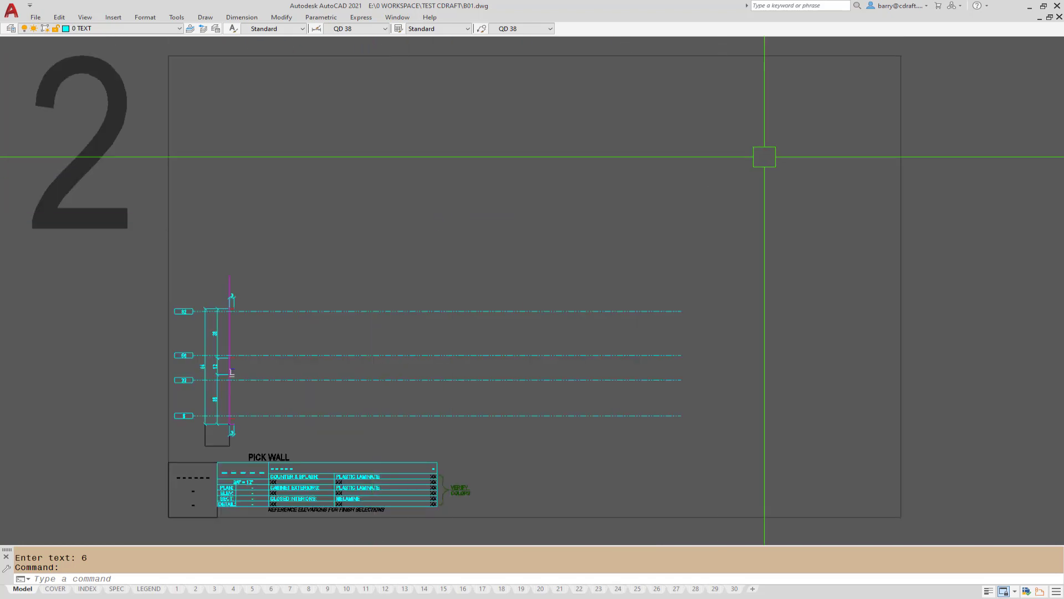
Step: Run the W2 routine for 3 wall cabinets, 30 wide with the previous height and 2 shelves, at the default insertion point
text(w2)
key(space)
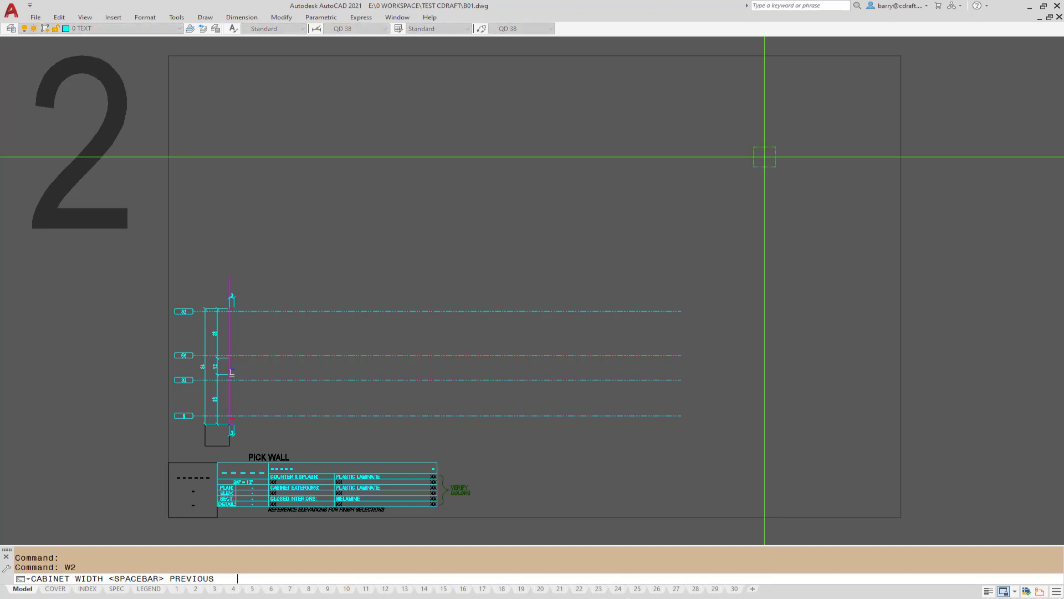
text(30)
key(space)
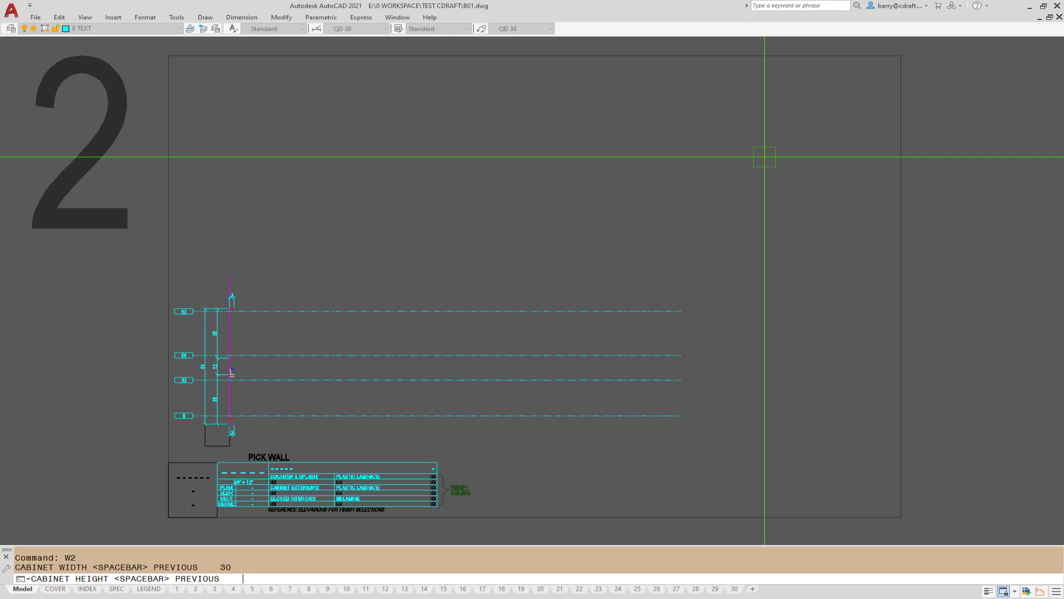
key(space)
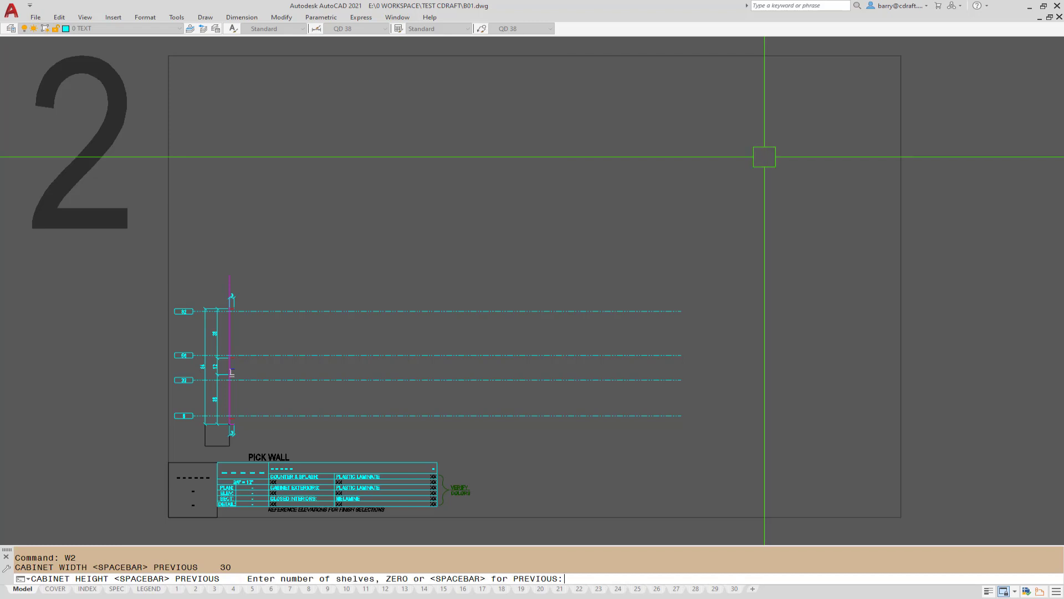
text(2)
key(space)
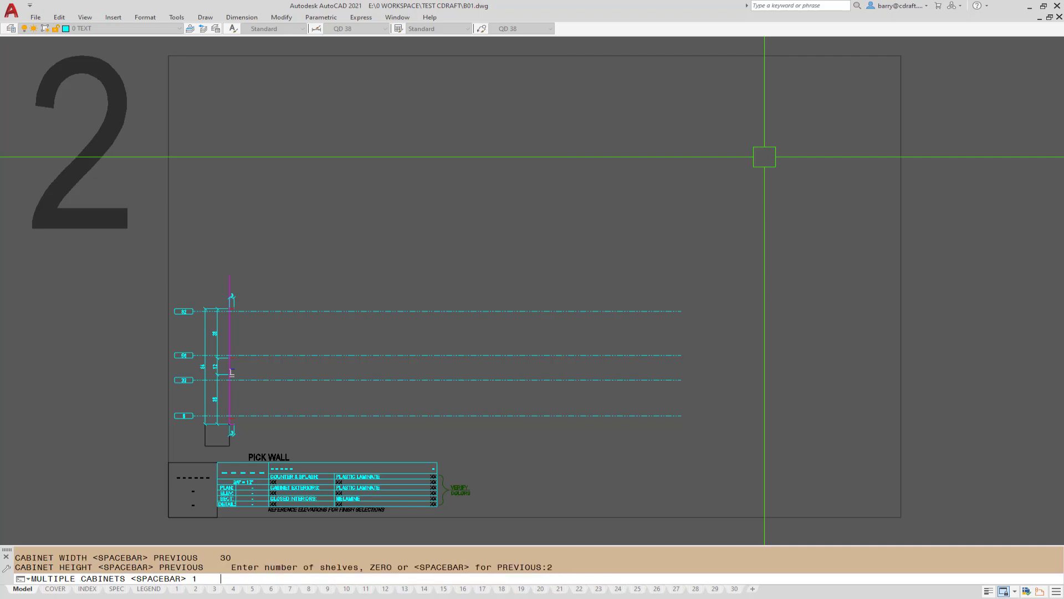
text(3)
key(space)
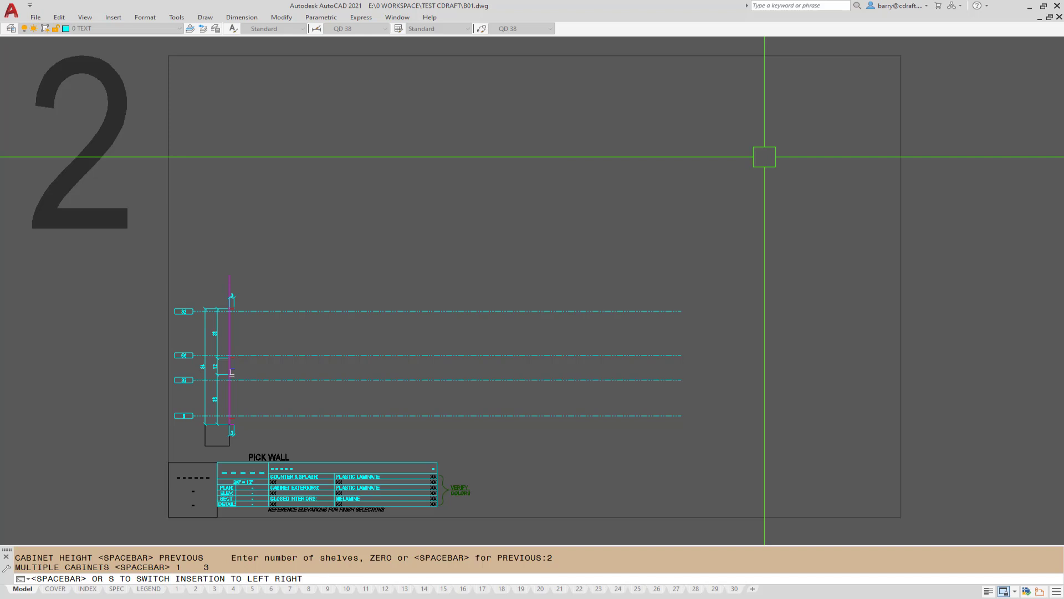
key(space)
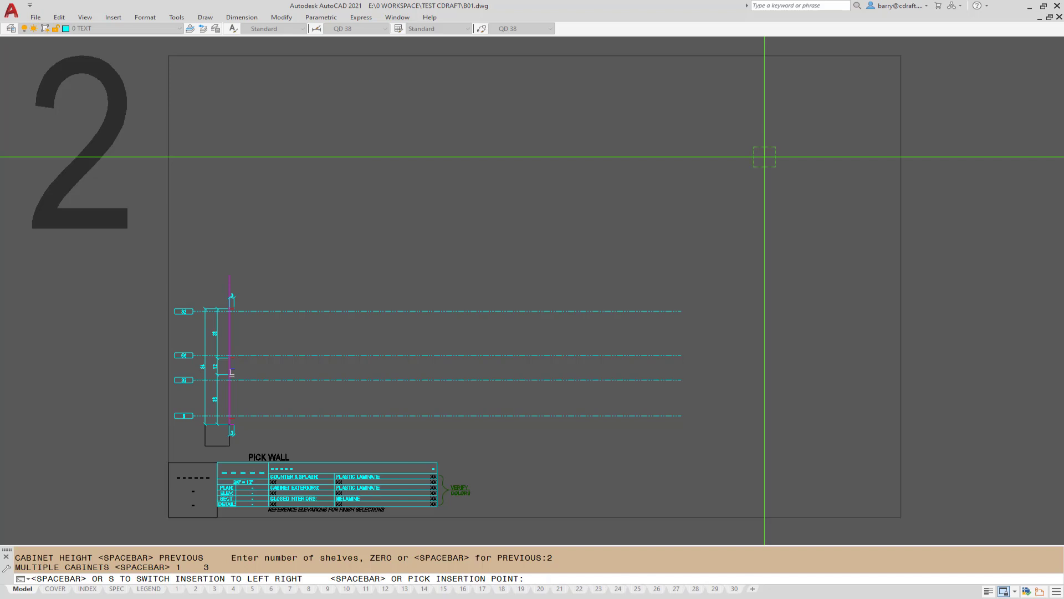
key(space)
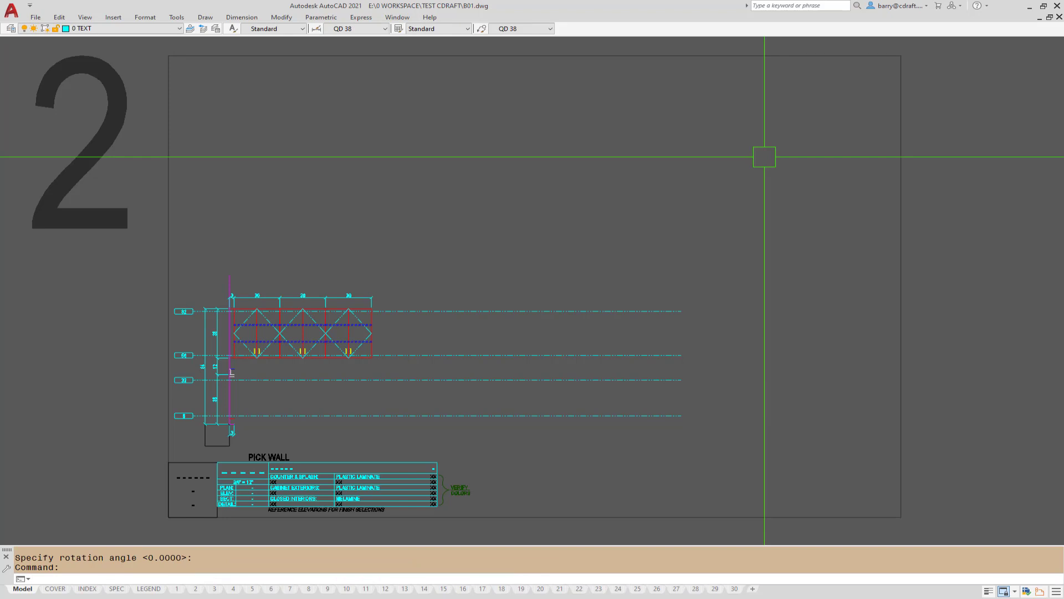
Step: Run the B12 routine for 3 base cabinets with the previous width and counter height and 1 shelf, at the default insertion point
text(B12)
key(Return)
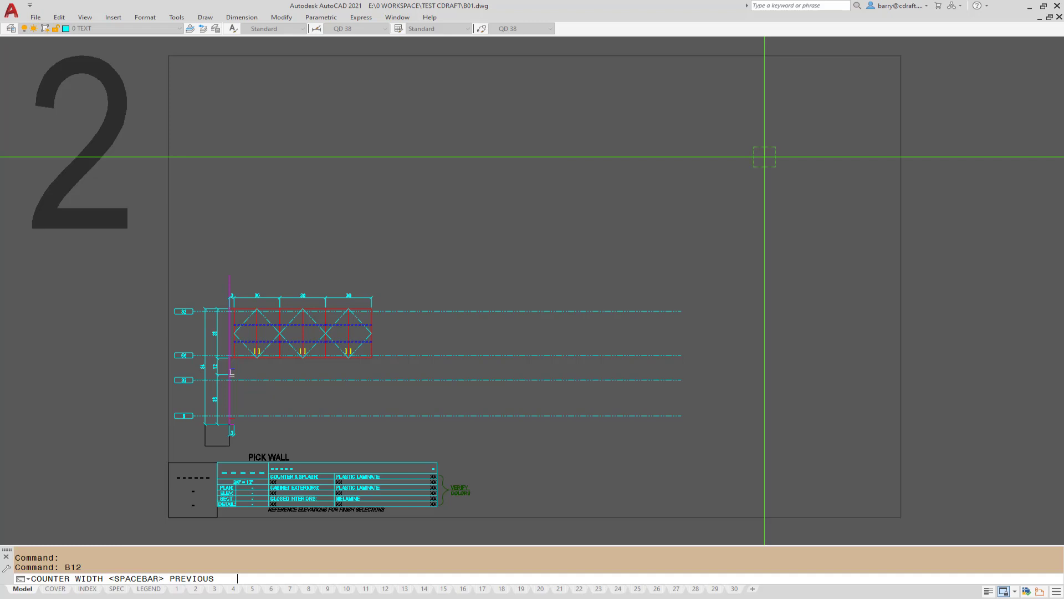
key(space)
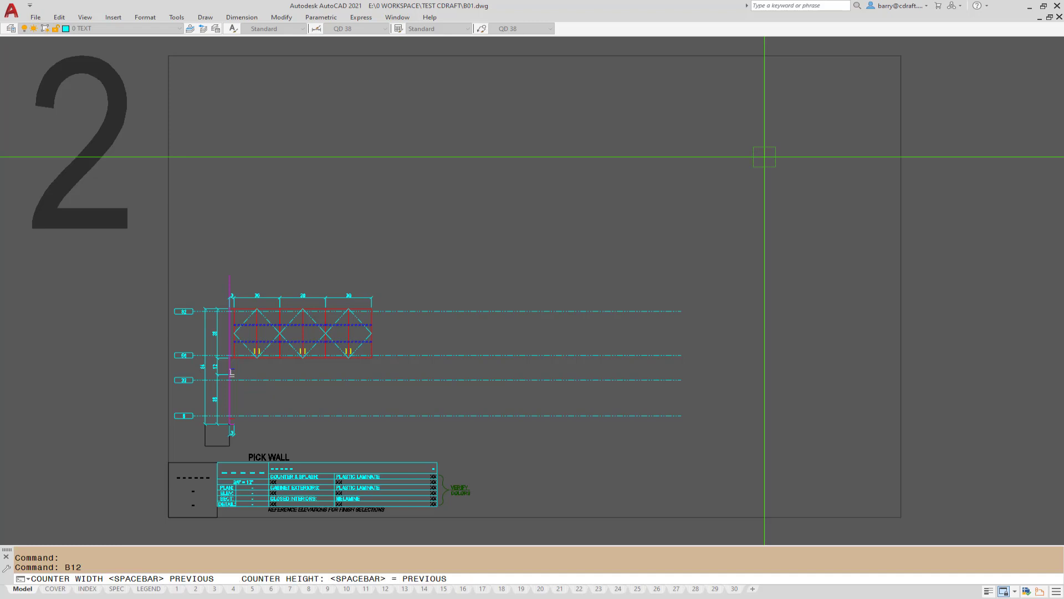
key(space)
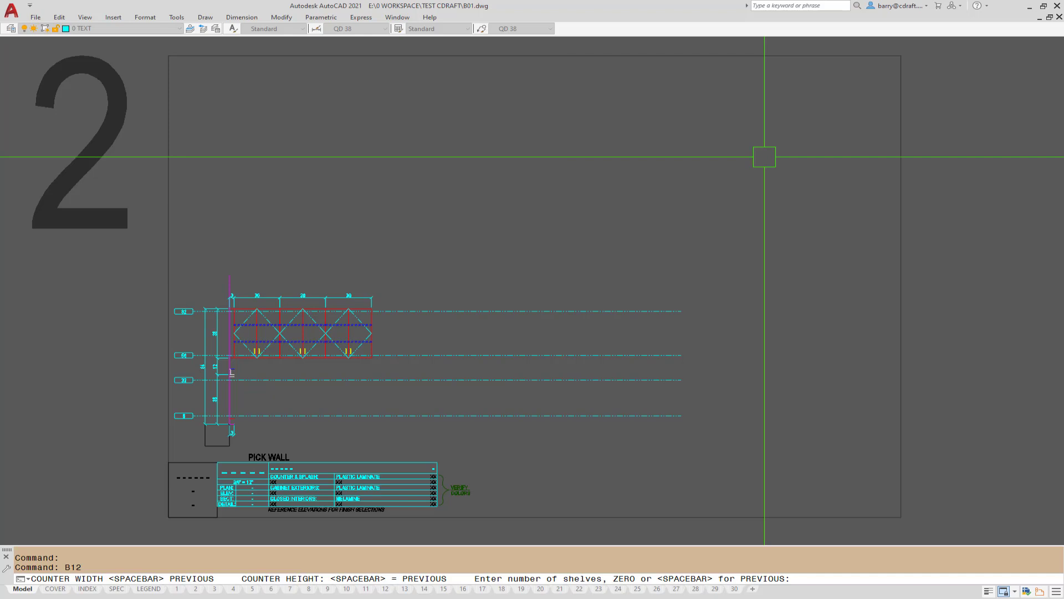
text(1)
key(space)
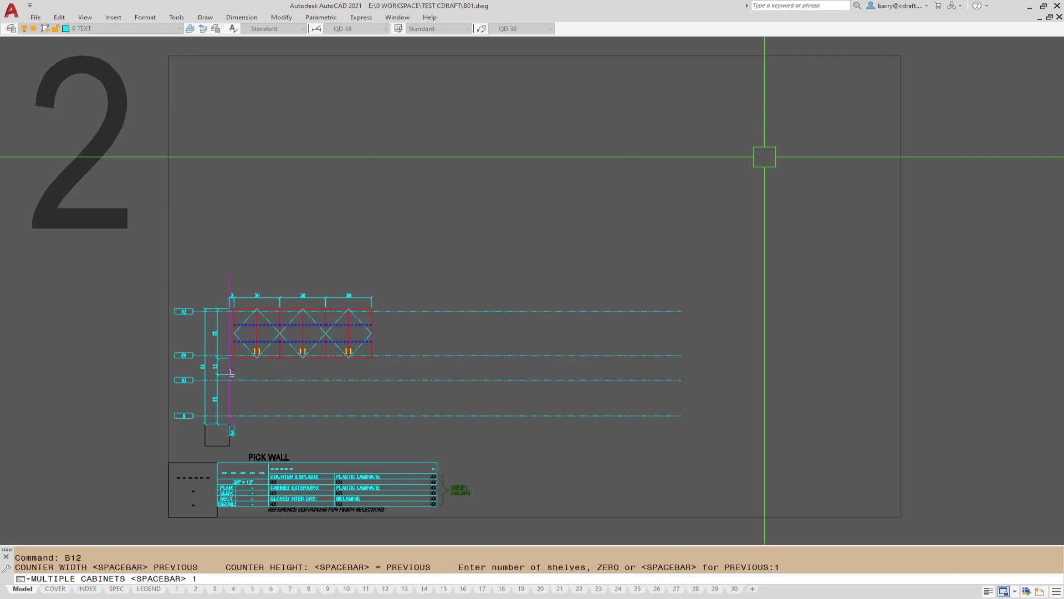
text(3)
key(space)
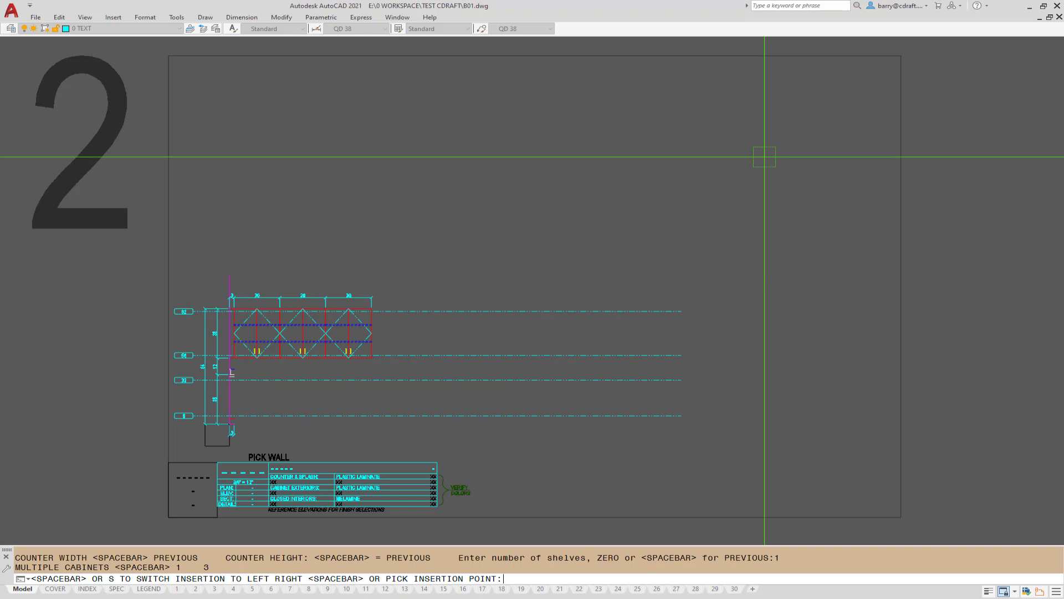
key(space)
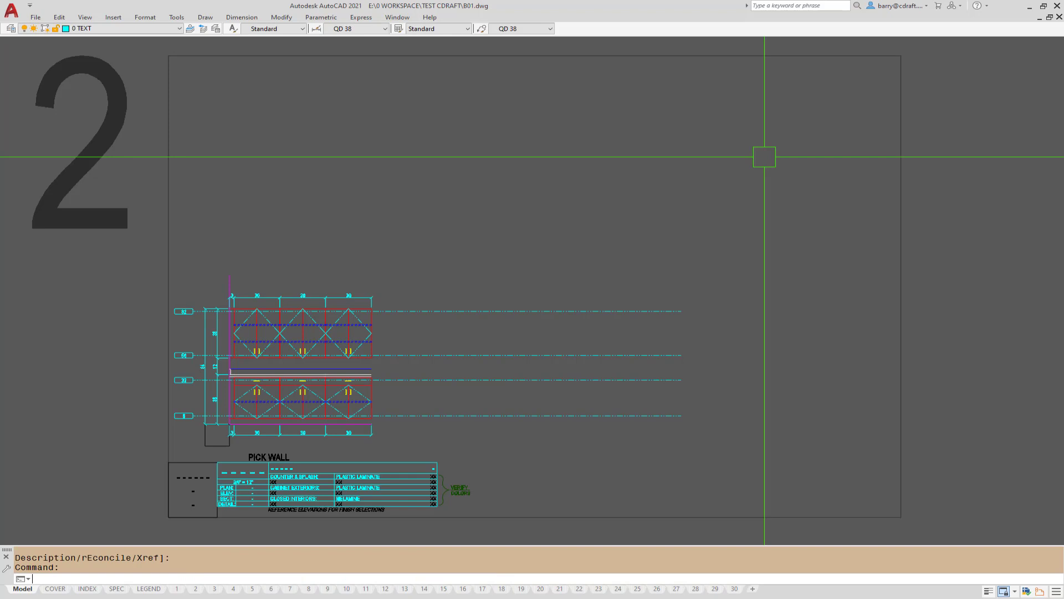
Step: Erase the whole cabinet elevation and its title block from inside the sheet border
scroll(364, 419, up, 4)
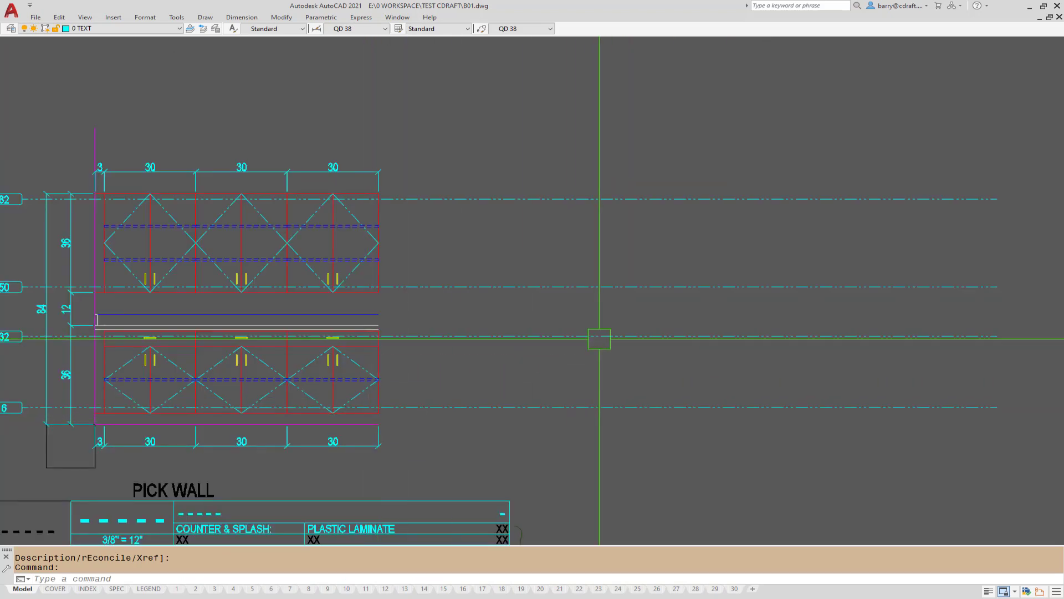
scroll(599, 340, down, 4)
scroll(281, 388, down, 3)
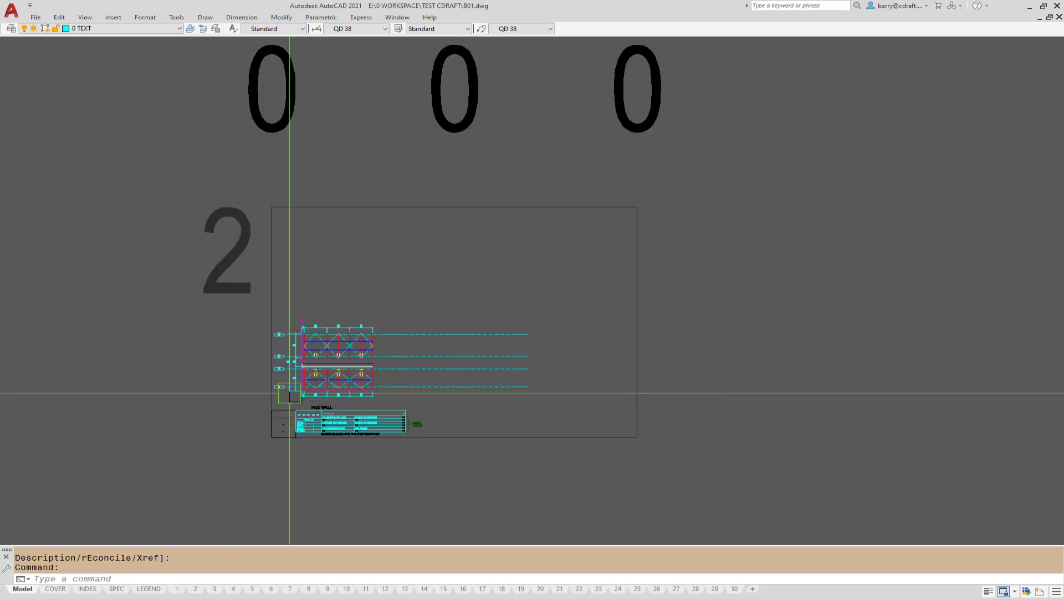
scroll(350, 370, up, 3)
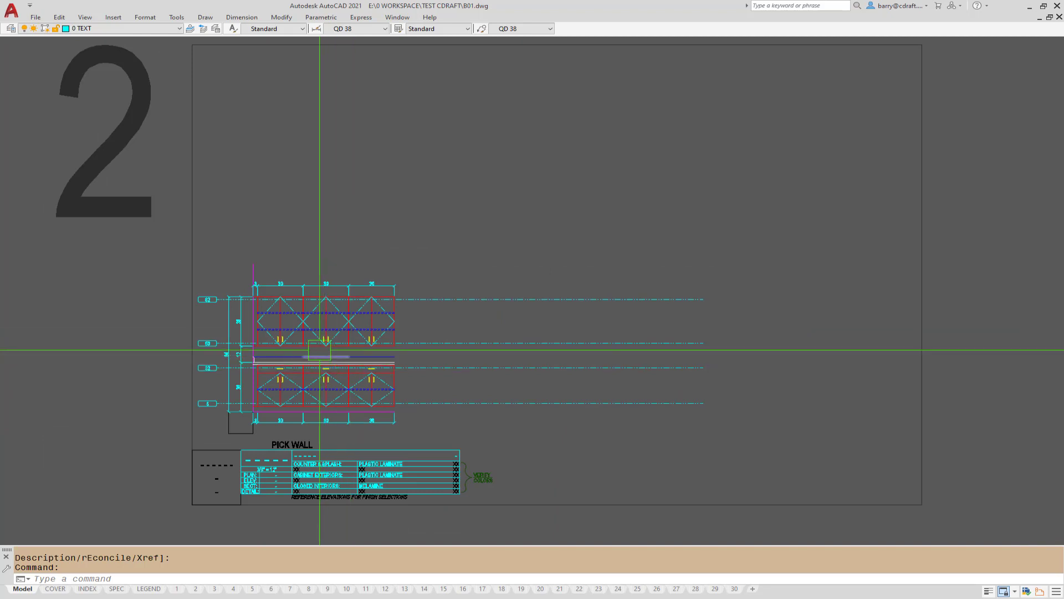
text(e)
key(Return)
click(143, 527)
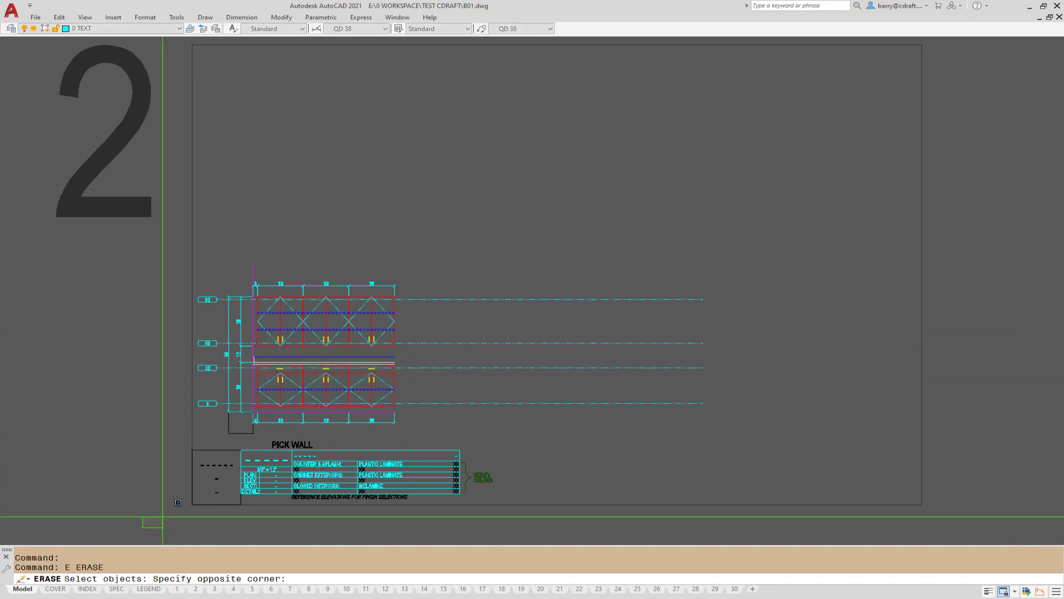
click(772, 208)
key(Return)
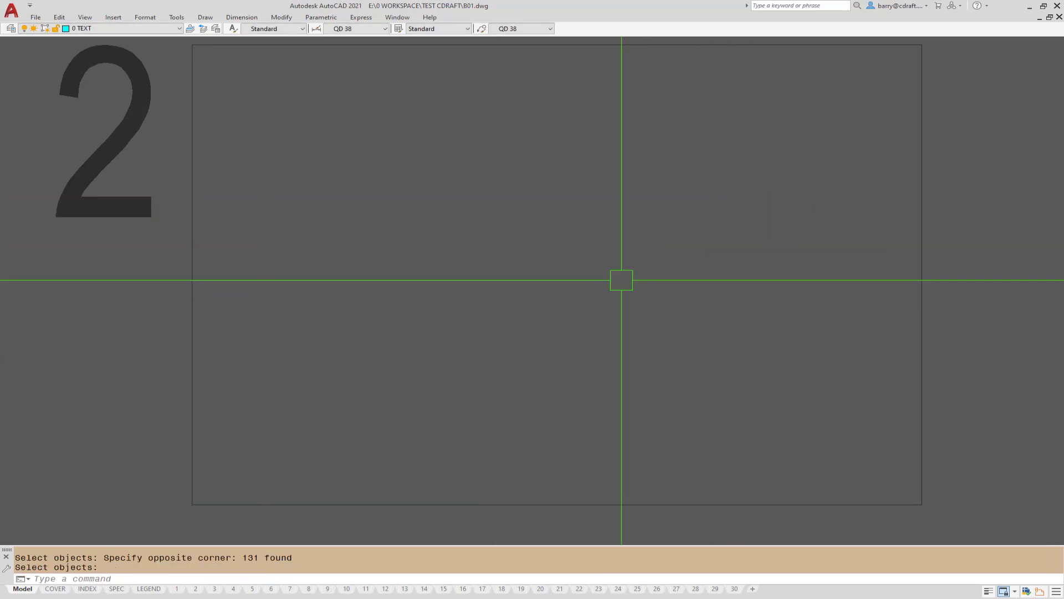
Step: Insert the TG elevation title block at the lower-left corner of the cleared sheet border
text(tg)
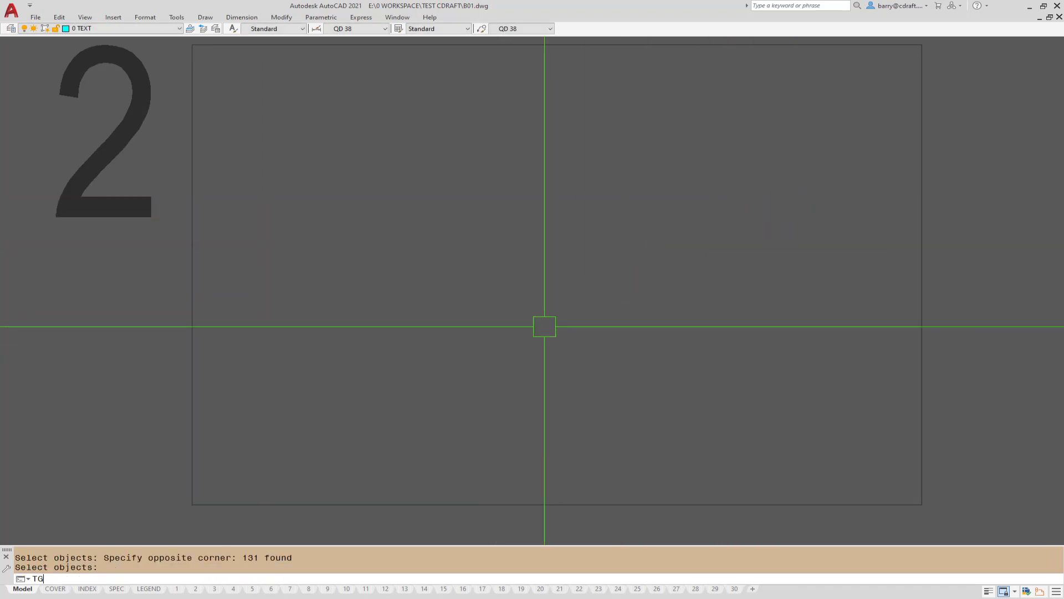
key(Return)
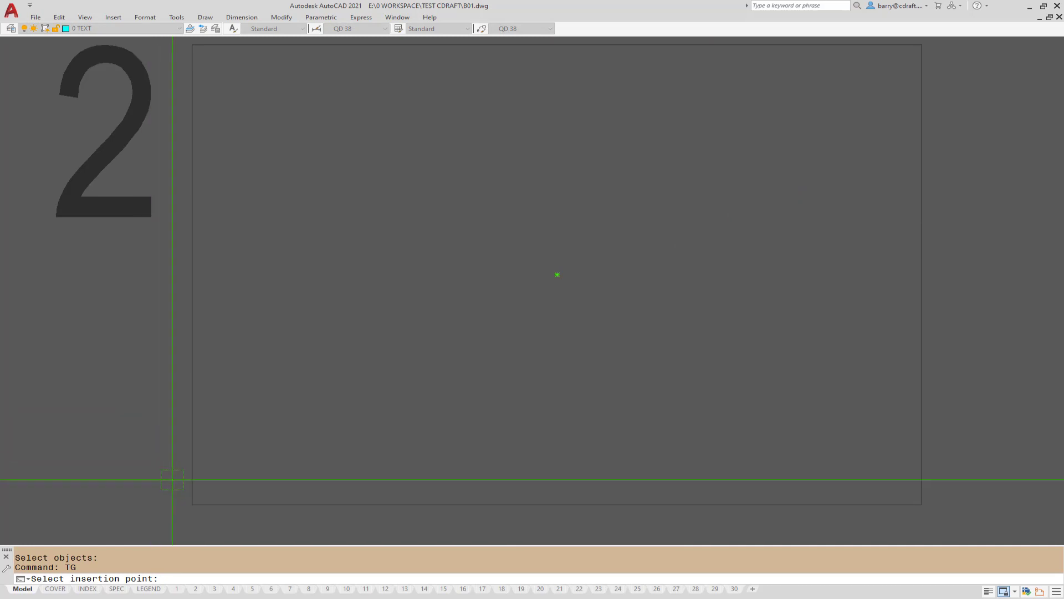
click(192, 504)
key(Return)
Step: Run the F1 filler routine with filler width 3, no base or wall cabinets and tall cabinet height 84, at the default insertion point
scroll(250, 409, up, 6)
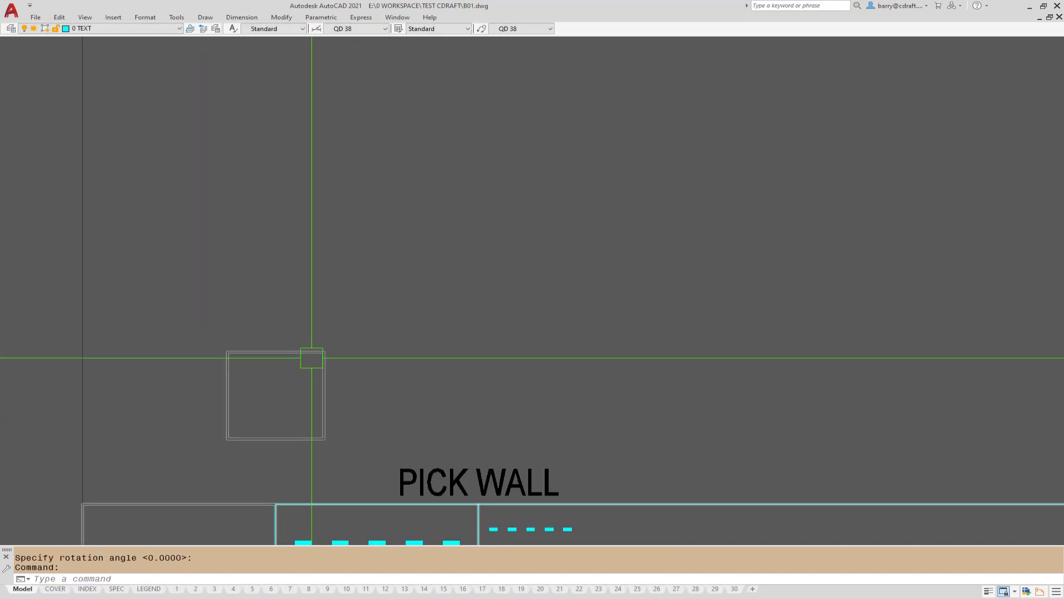
scroll(316, 355, down, 6)
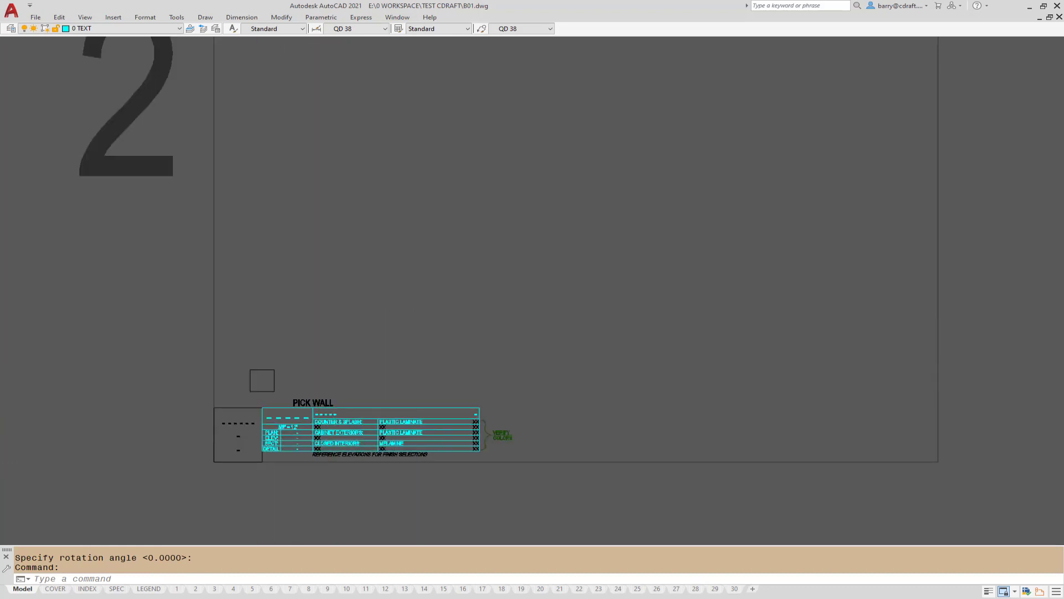
scroll(441, 355, down, 3)
scroll(456, 297, up, 3)
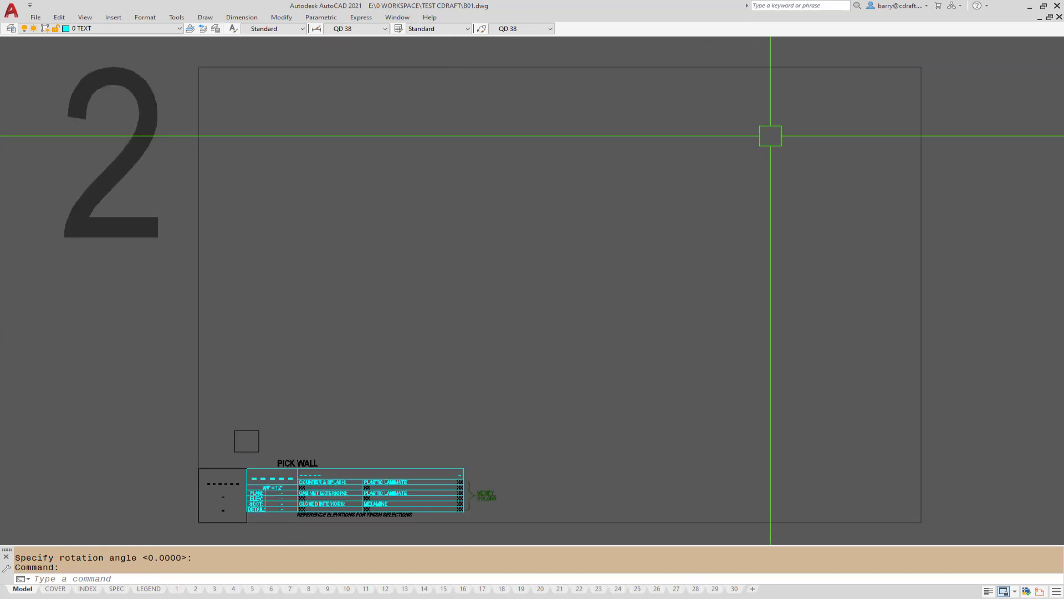
text(F1)
key(space)
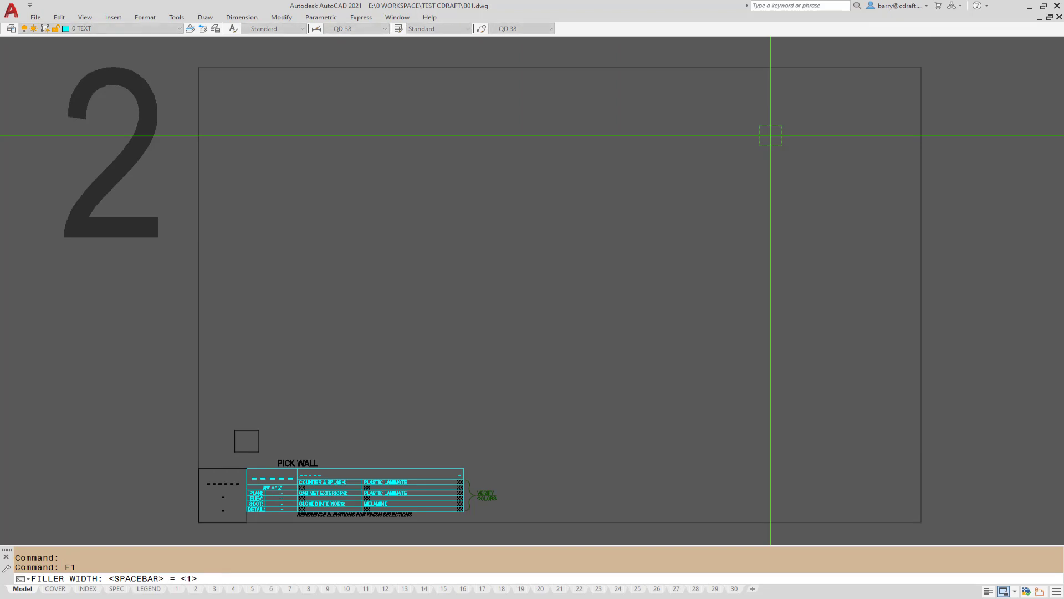
text(3)
key(space)
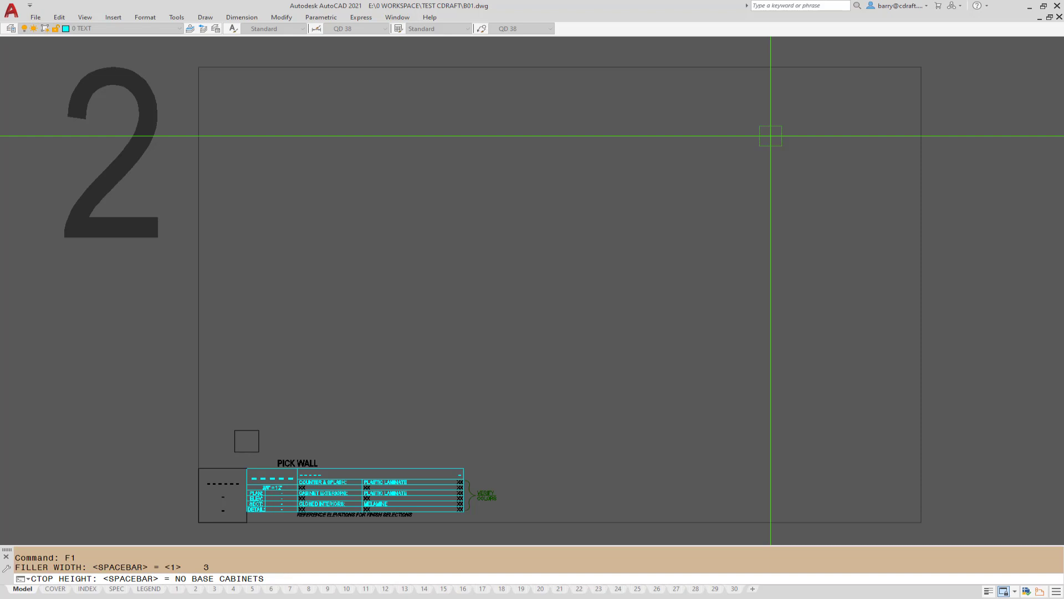
key(space)
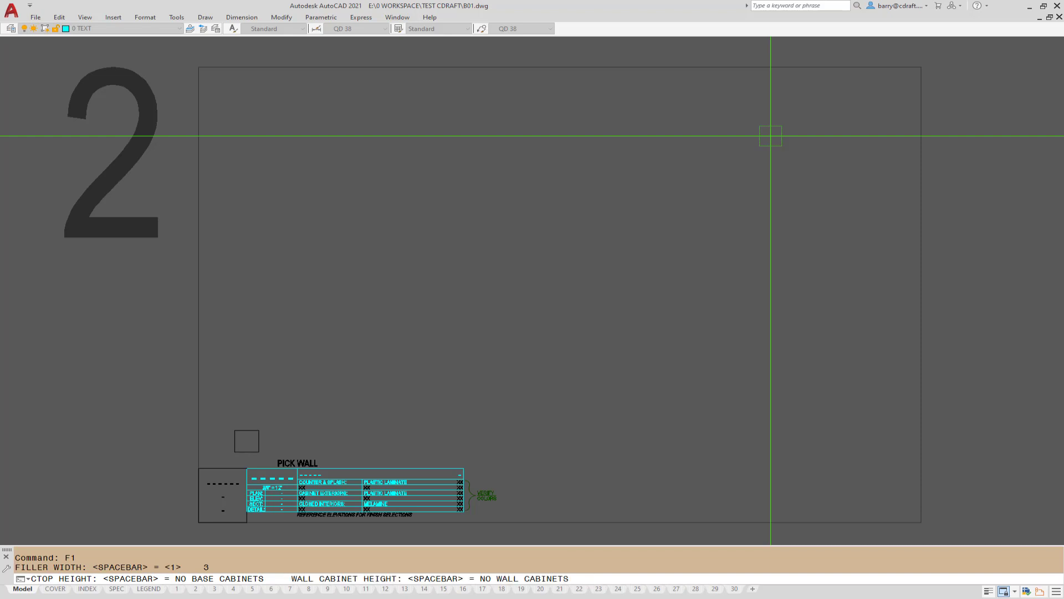
key(space)
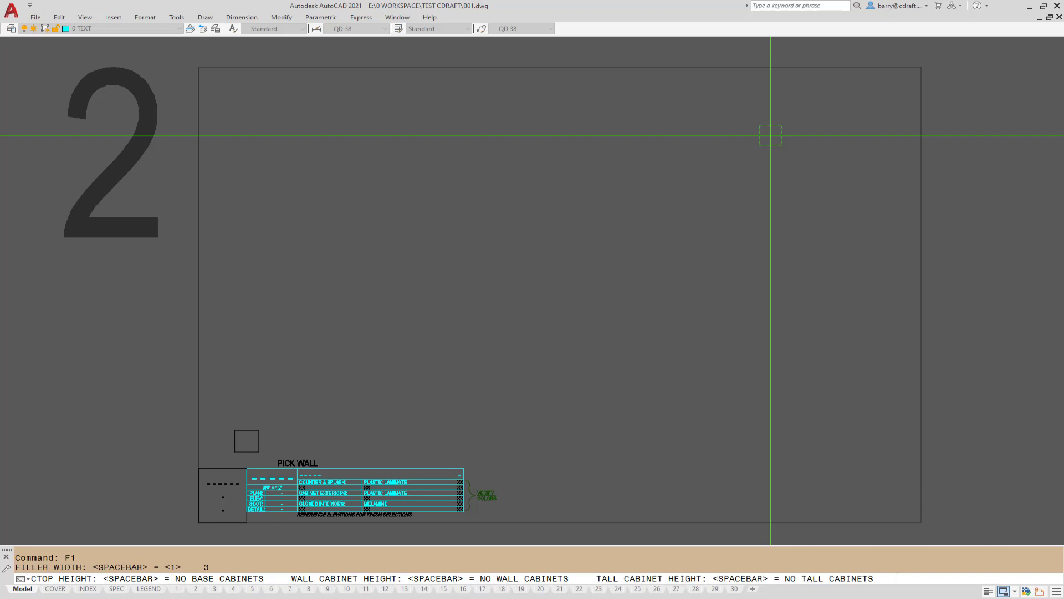
text(84)
key(Return)
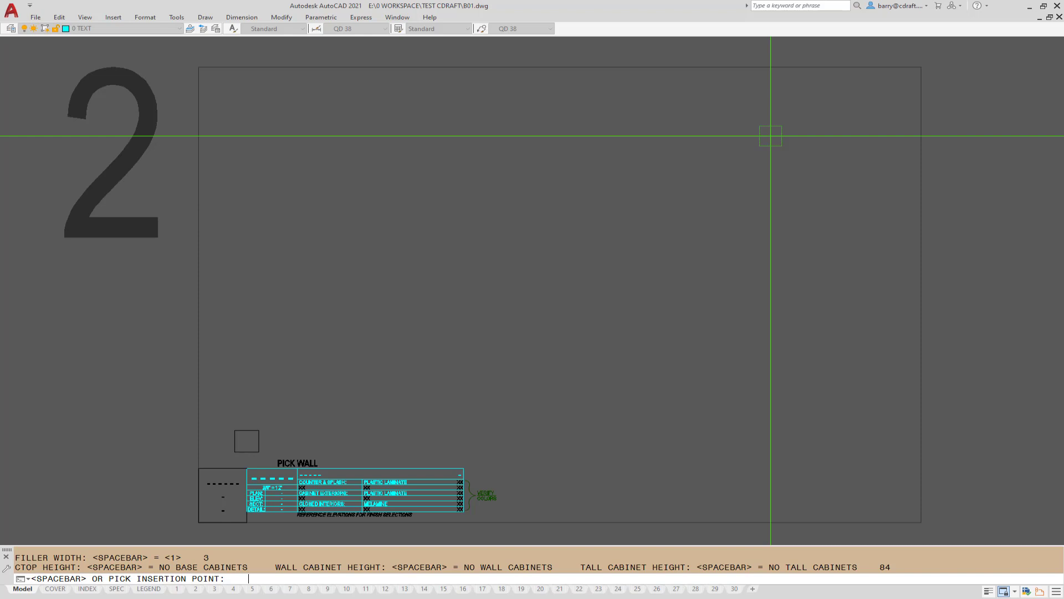
key(space)
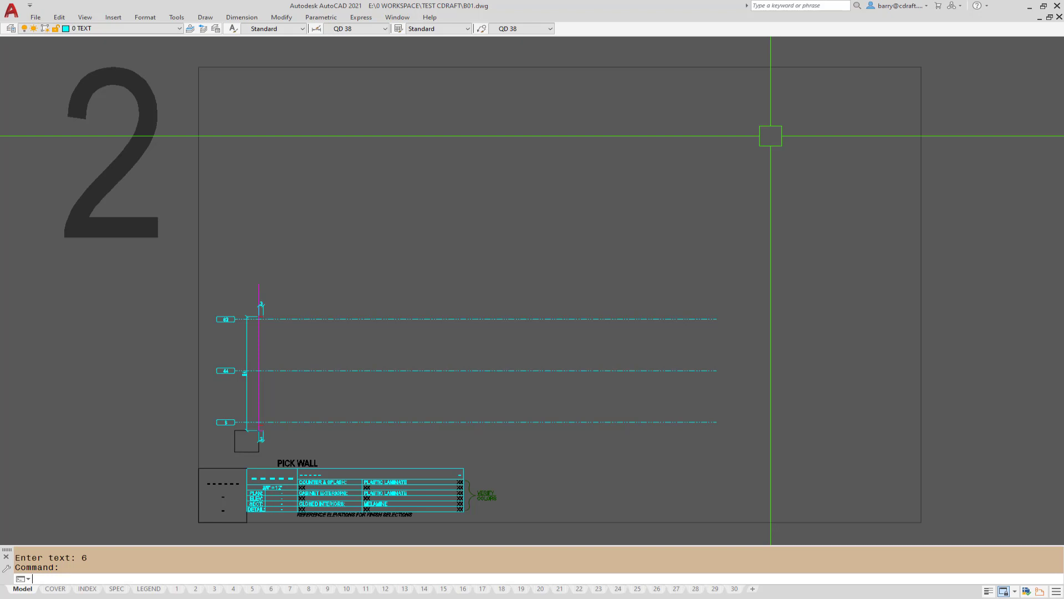
Step: Run the T2 routine for 5 tall cabinets with width 30, the previous height and 5 shelves, at the default insertion point
text(T2)
key(Return)
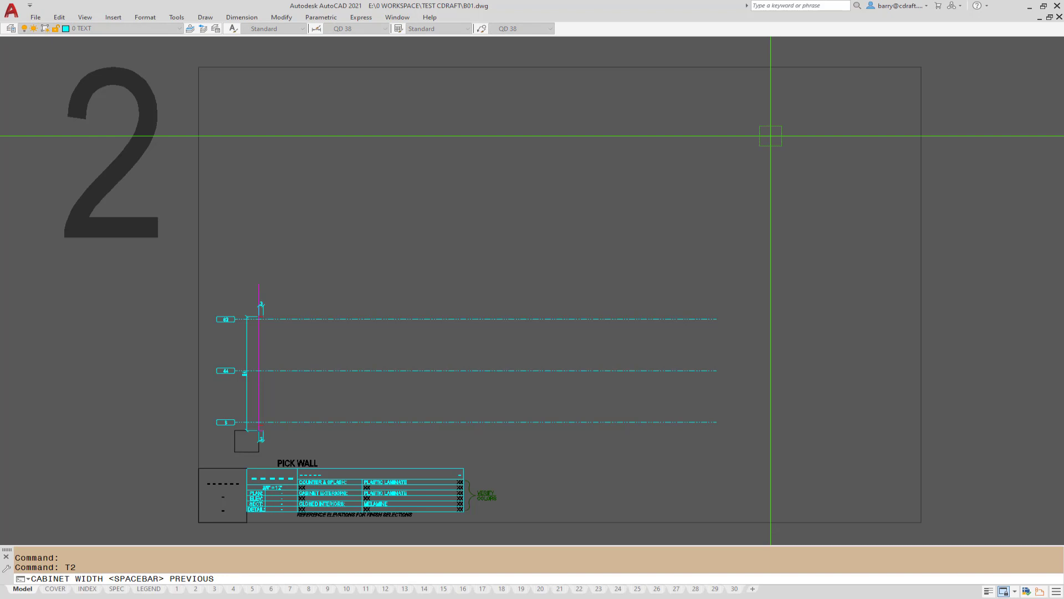
text(30)
key(Return)
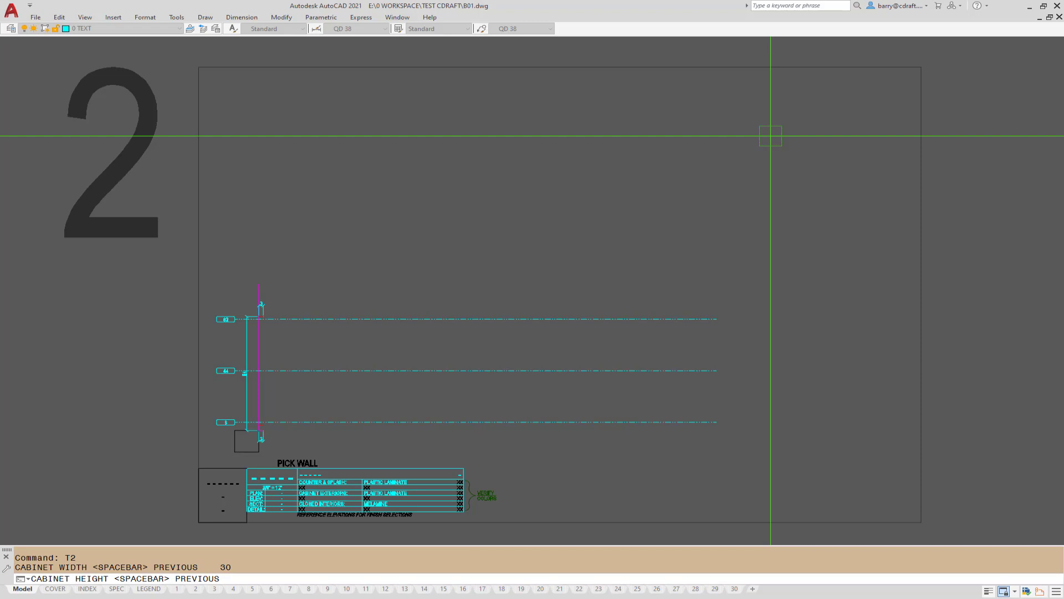
key(space)
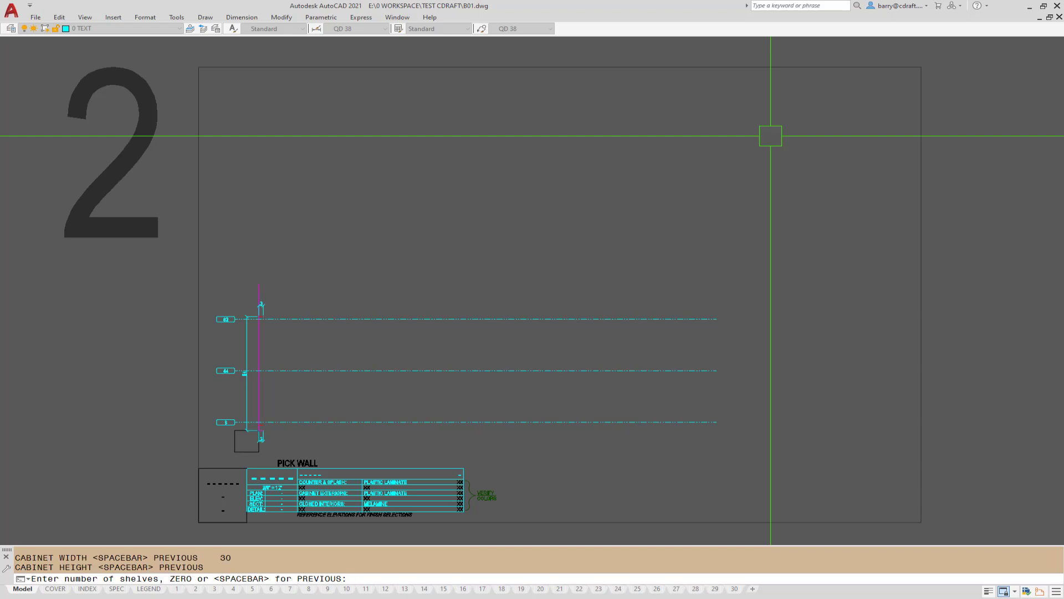
text(5)
key(Return)
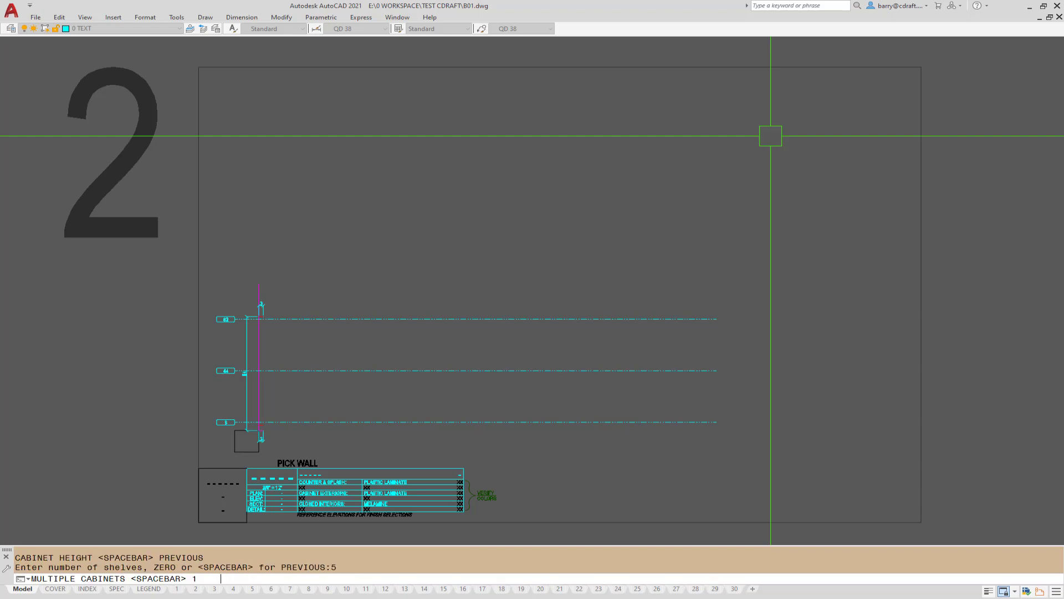
text(5)
key(Return)
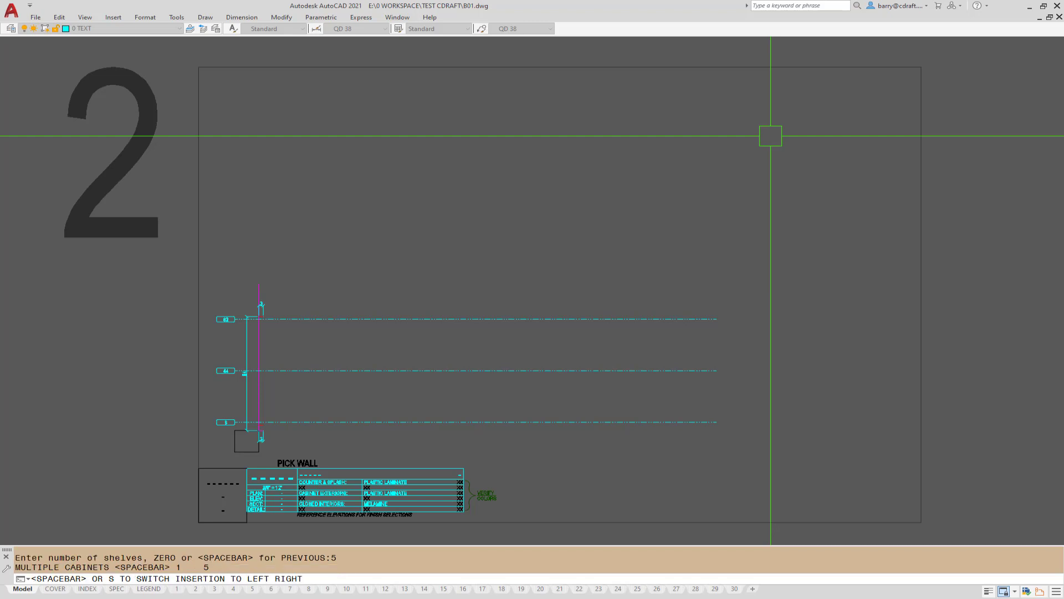
key(space)
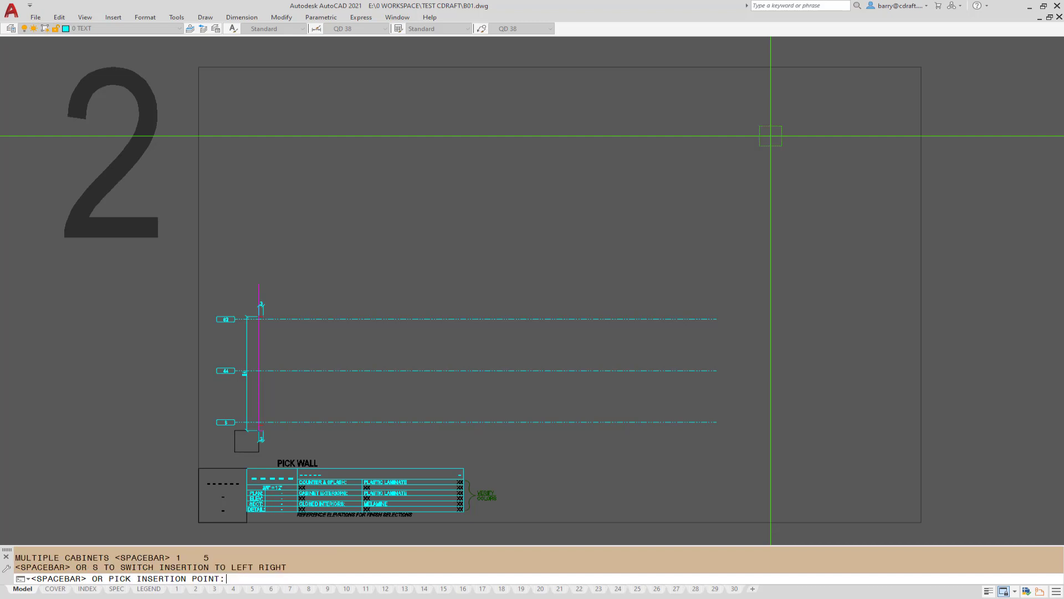
key(space)
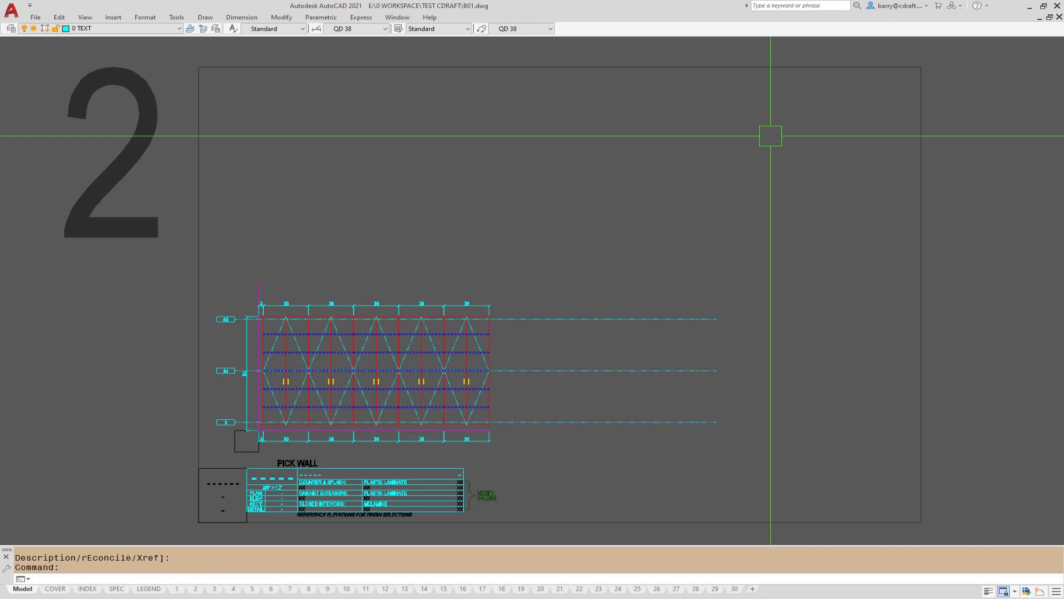
Step: Examine the tall cabinet run, its dimensions and the upper and lower corners at its open end
scroll(527, 400, up, 3)
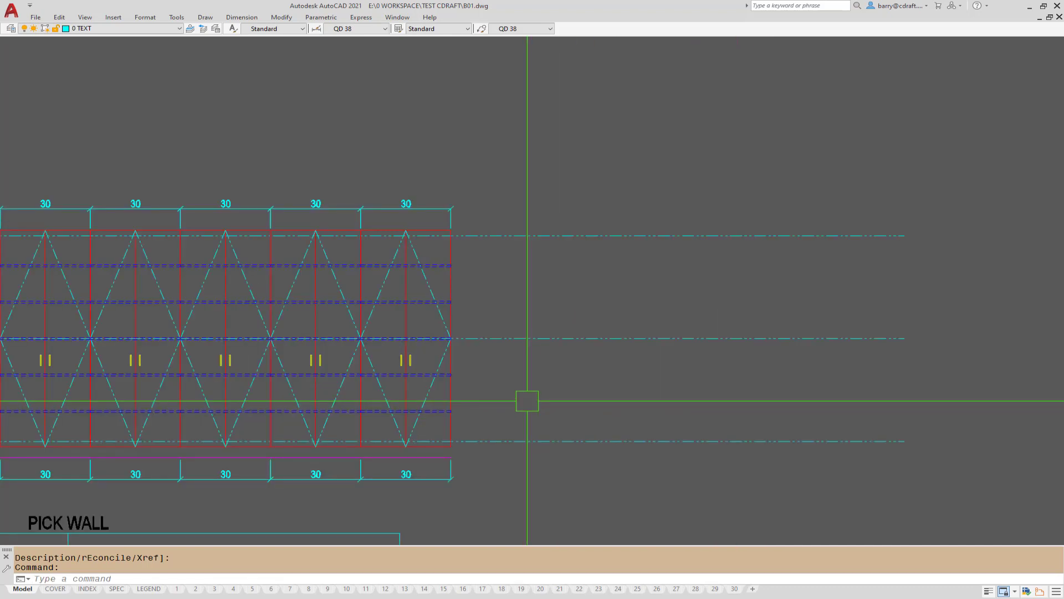
scroll(693, 315, down, 3)
scroll(493, 316, up, 3)
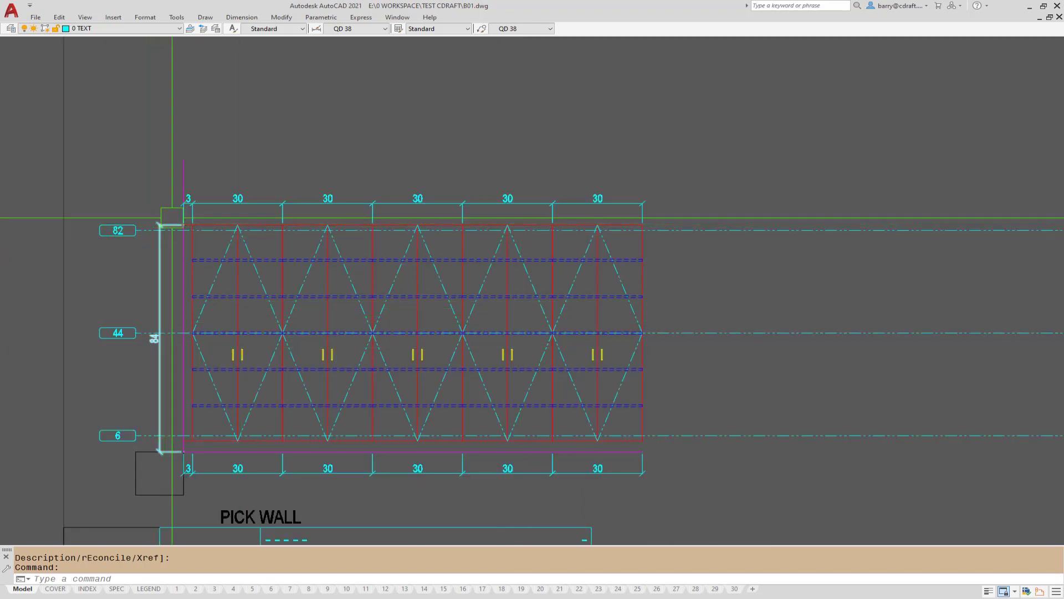
scroll(373, 242, down, 3)
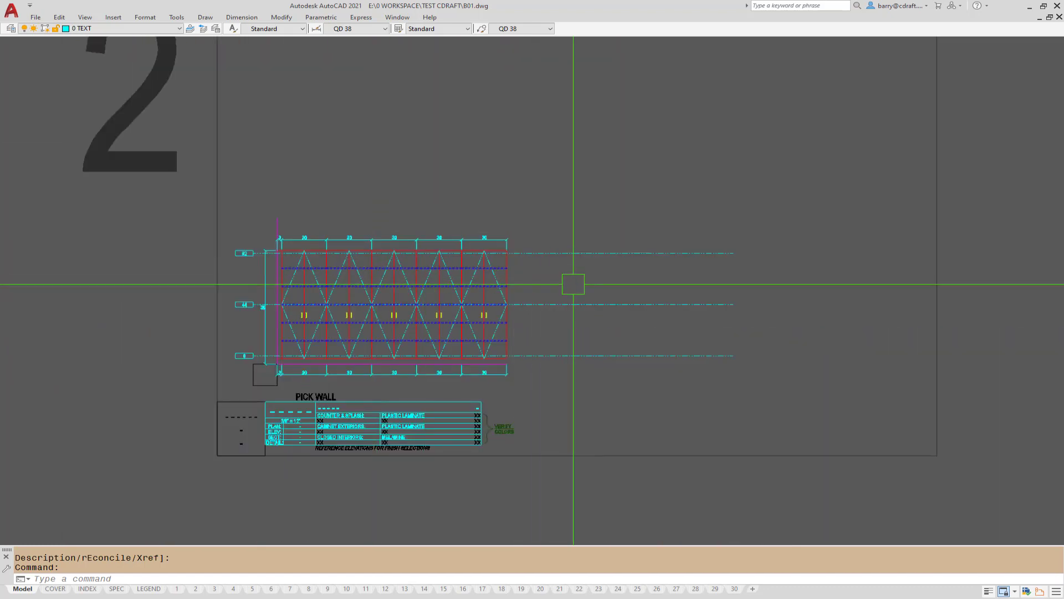
scroll(573, 285, up, 3)
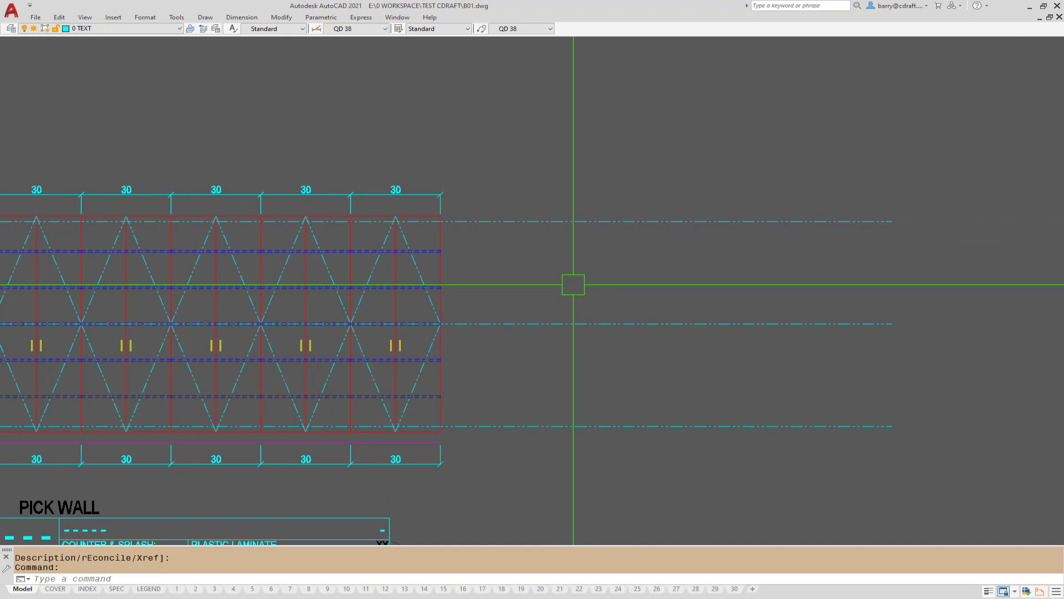
scroll(444, 219, up, 5)
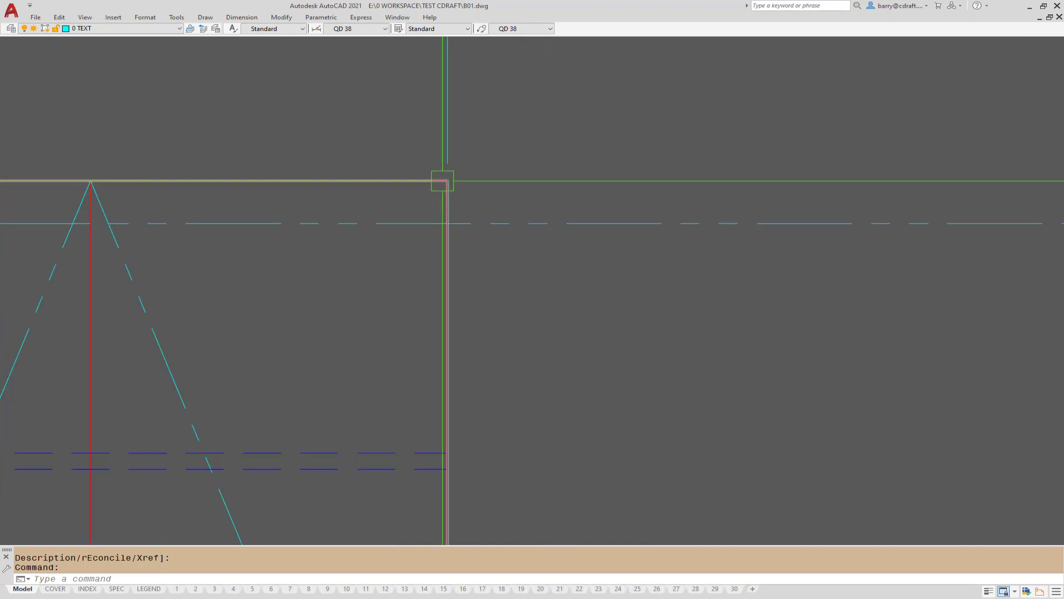
scroll(441, 183, down, 4)
scroll(451, 422, up, 4)
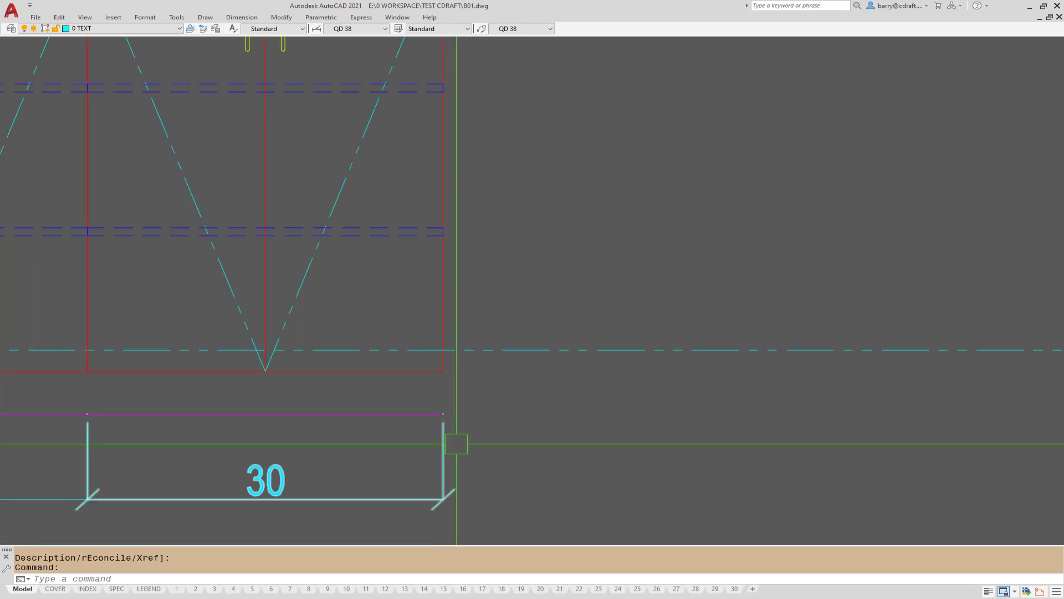
scroll(437, 410, down, 4)
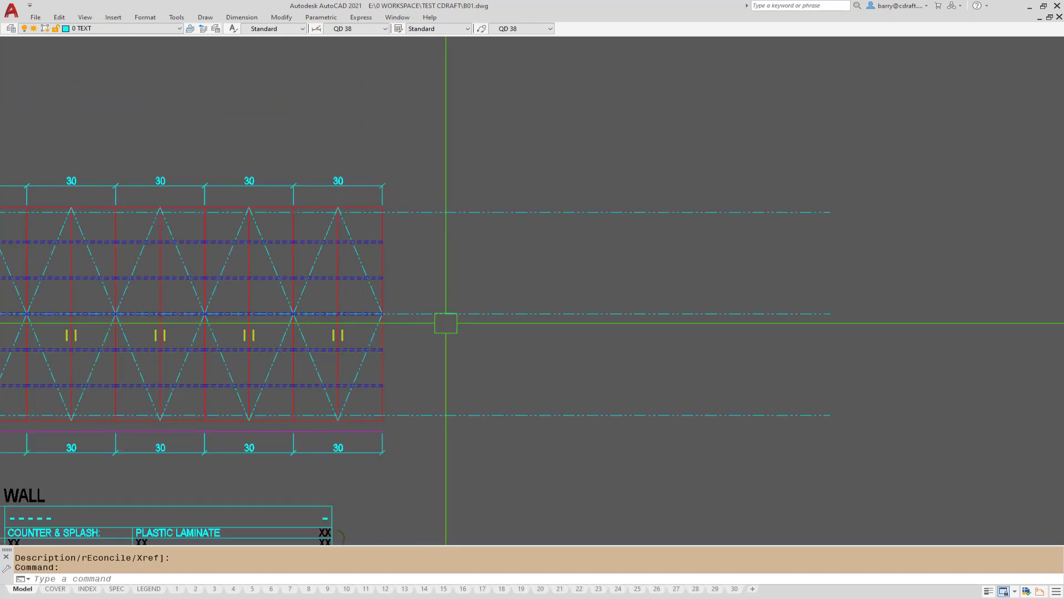
Step: Run the W2 routine for 3 wall cabinets with the previous width, height 32 and 2 shelves, at the default insertion point
text(W2)
key(Return)
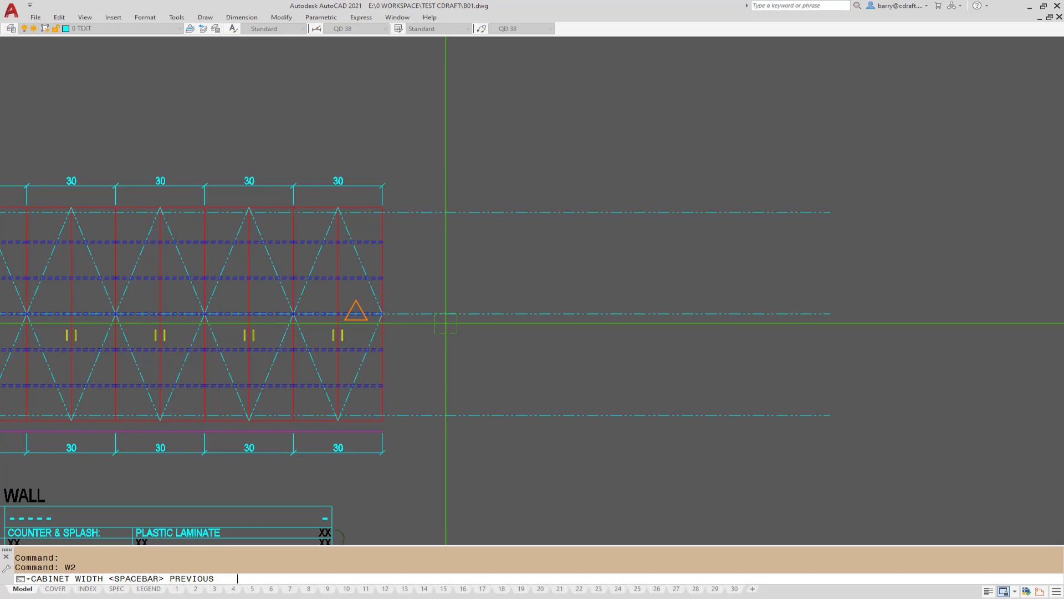
key(space)
text(32)
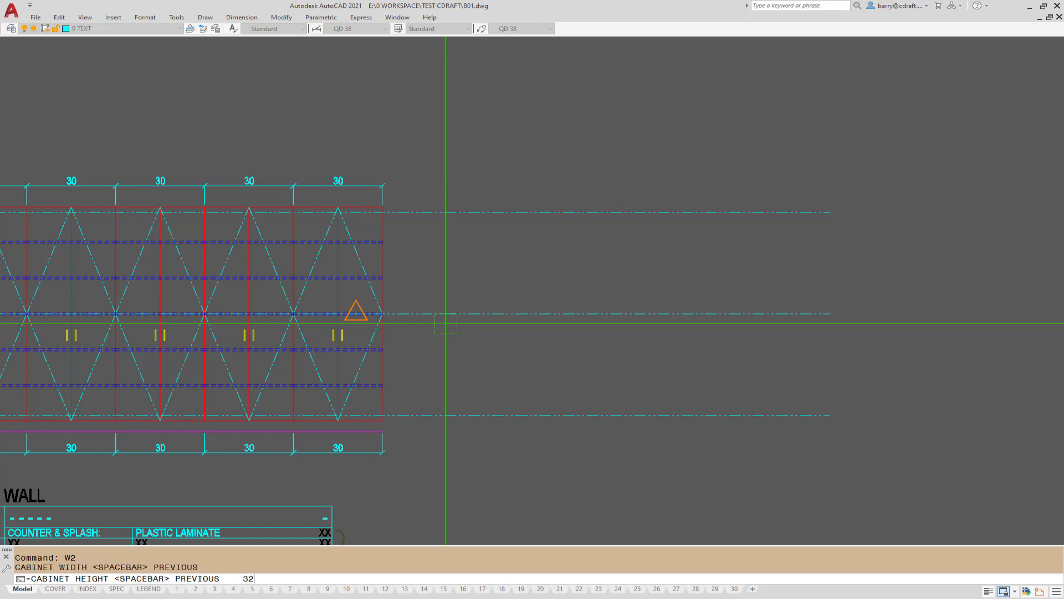
key(Return)
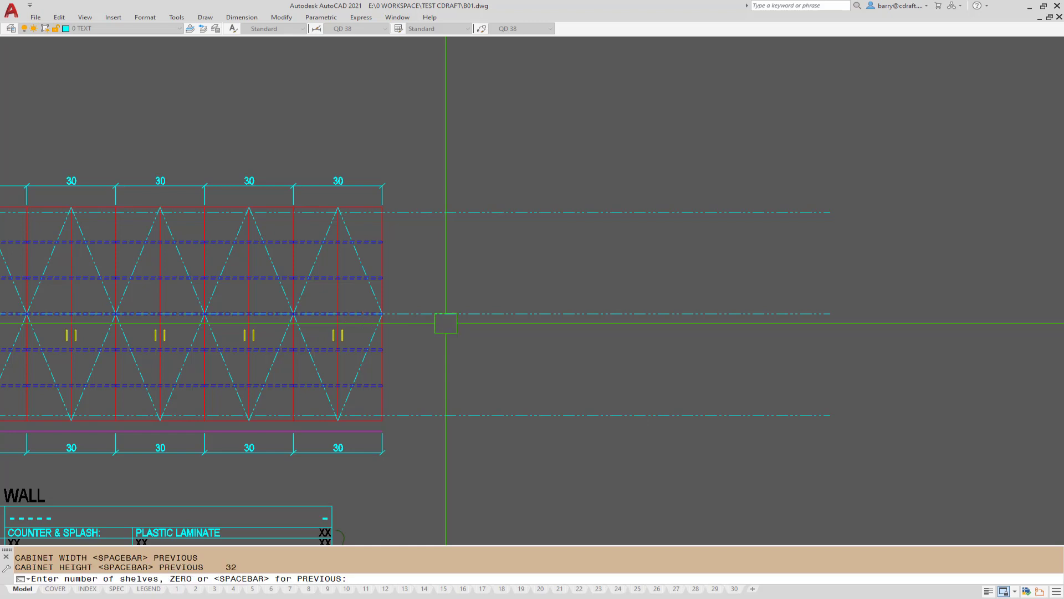
text(2)
key(Return)
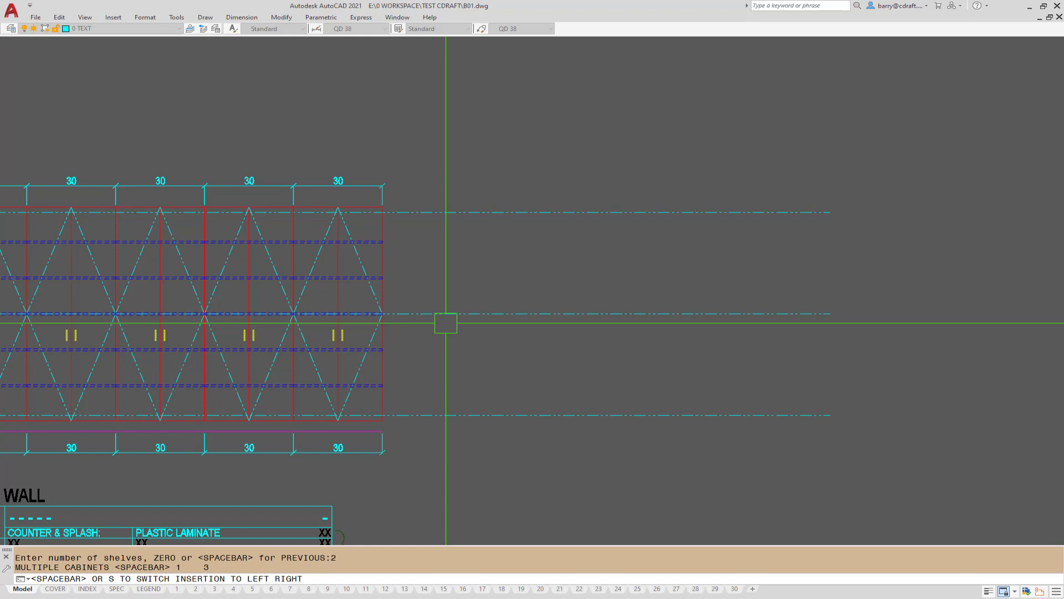
key(space)
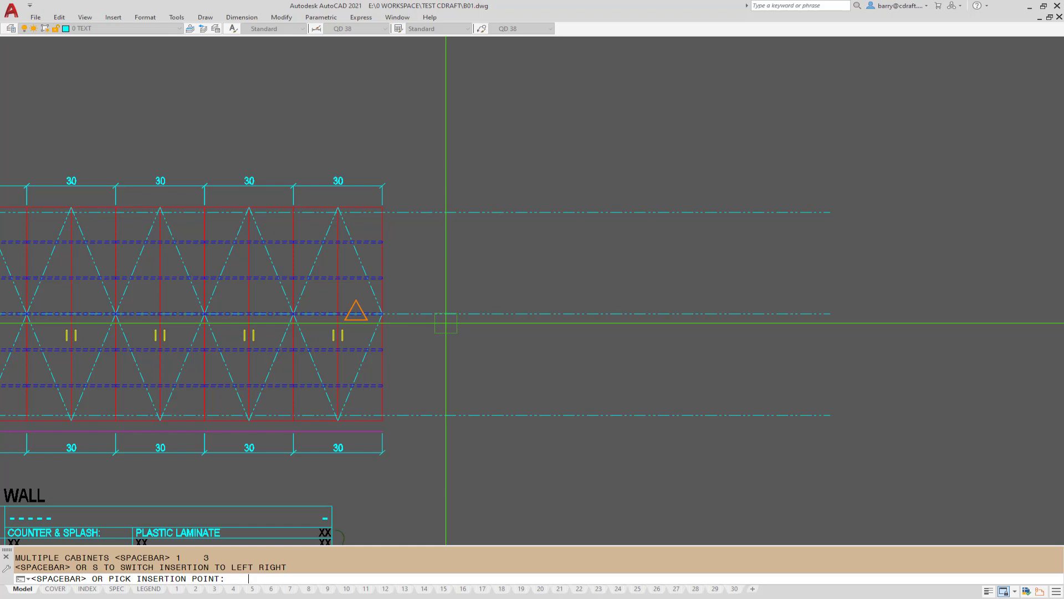
click(445, 323)
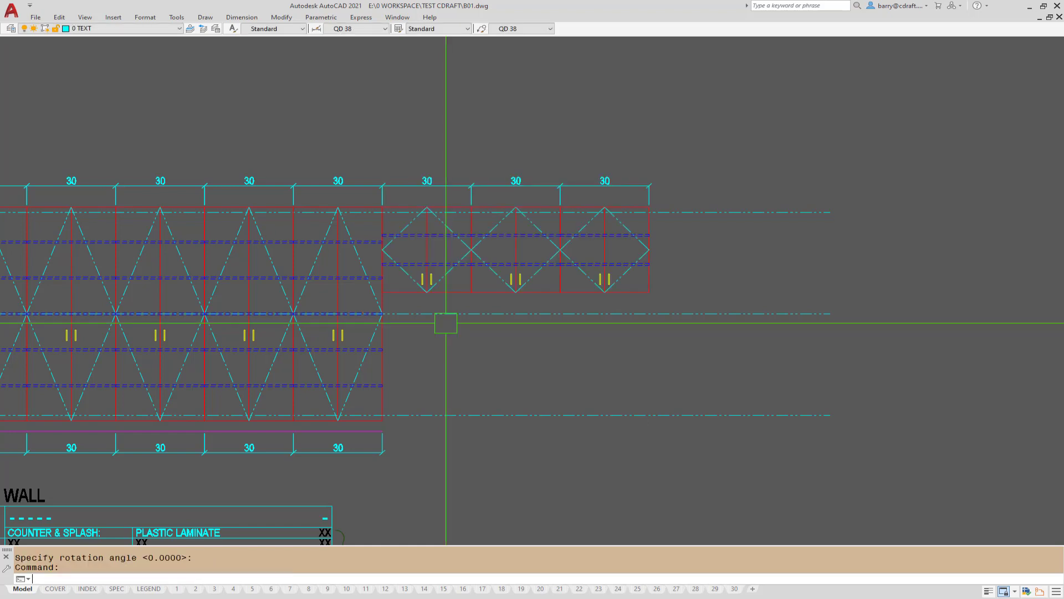
Step: Run the B12 routine for 3 base cabinets with the previous width, counter height 36 and 1 shelf, at the default insertion point
text(T12)
key(BackSpace)
key(BackSpace)
key(BackSpace)
text(B12)
key(Return)
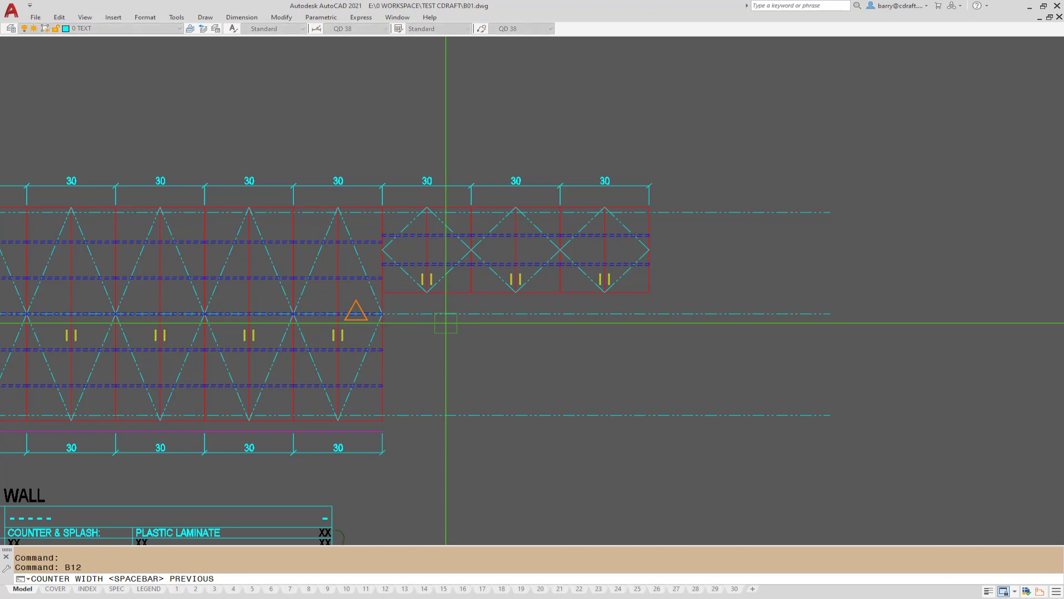
key(space)
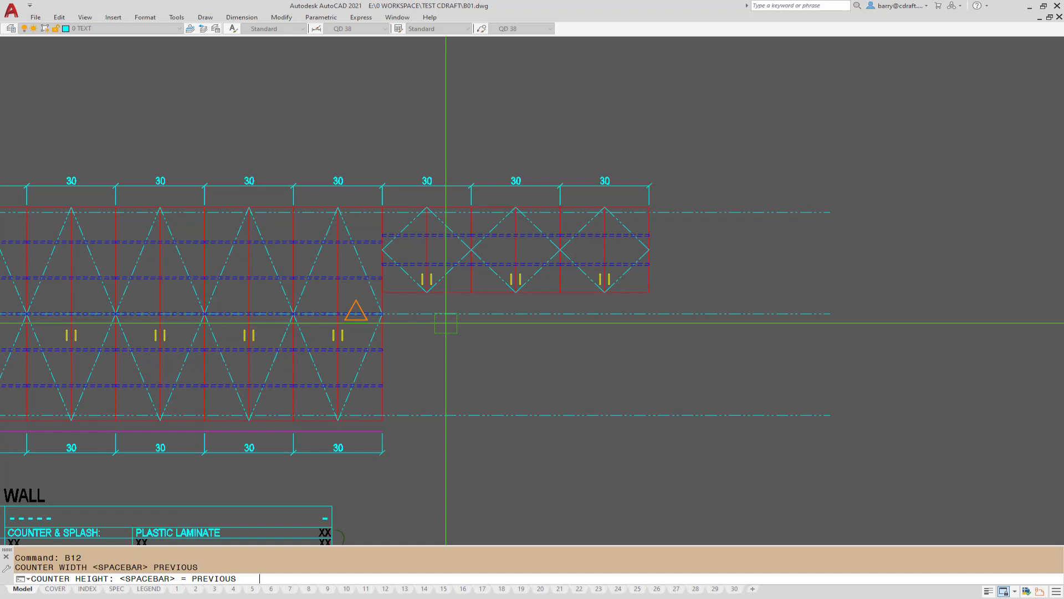
text(36)
key(Return)
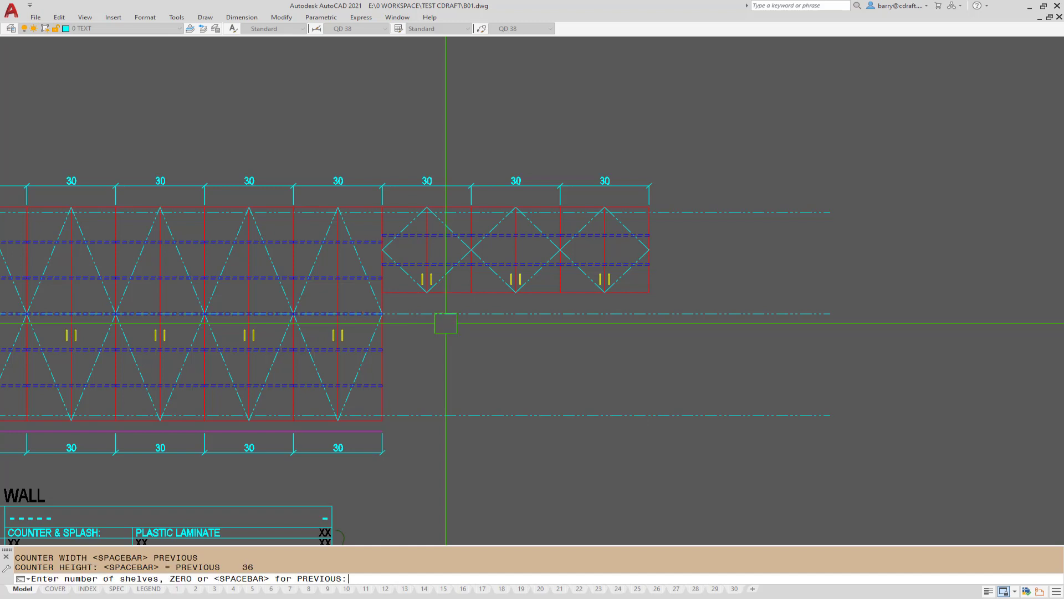
text(1)
key(Return)
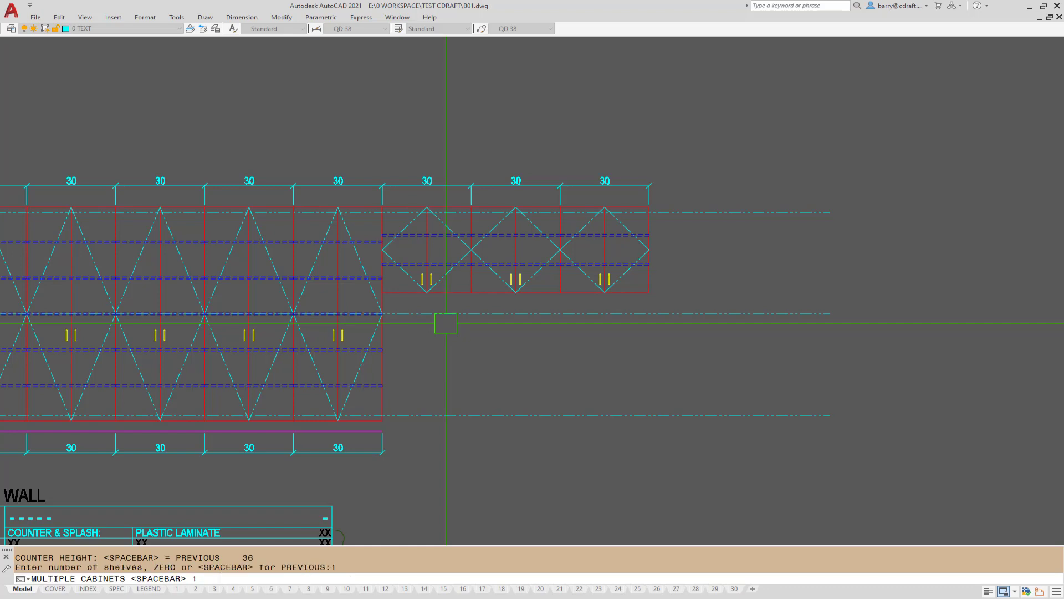
text(3)
key(Return)
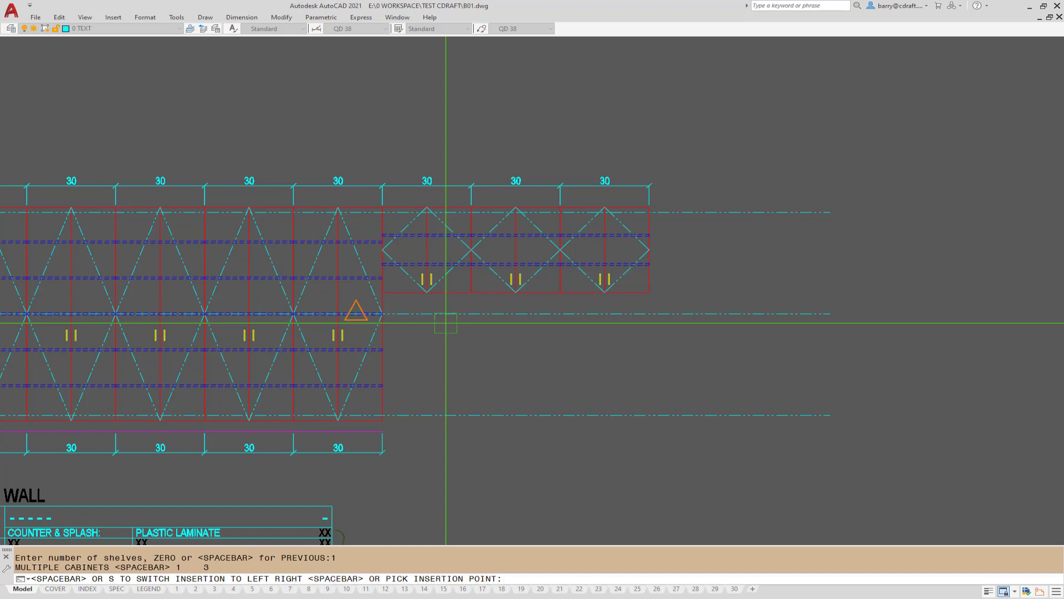
key(space)
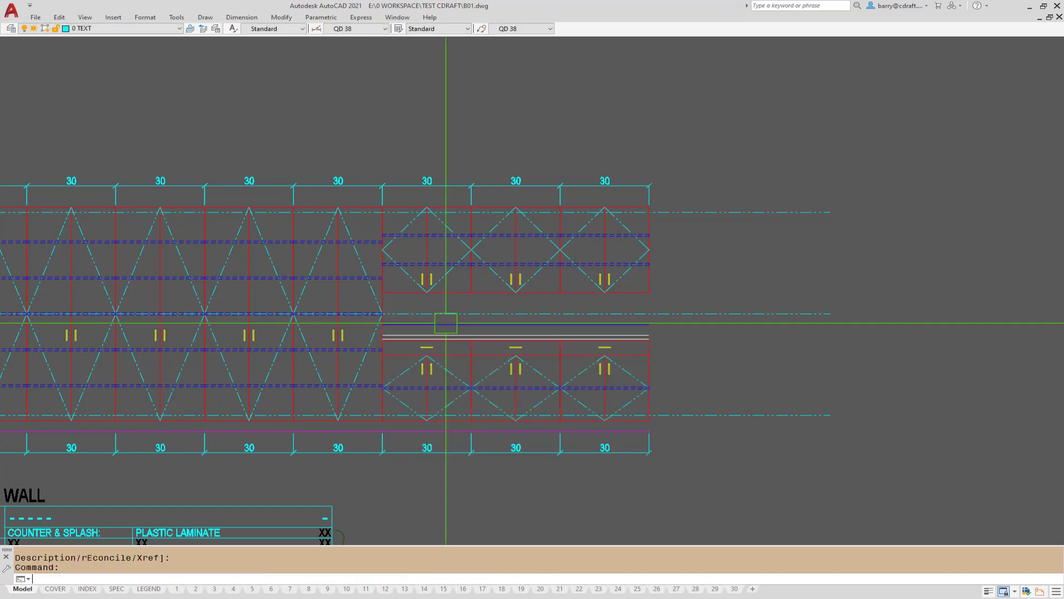
scroll(726, 376, down, 3)
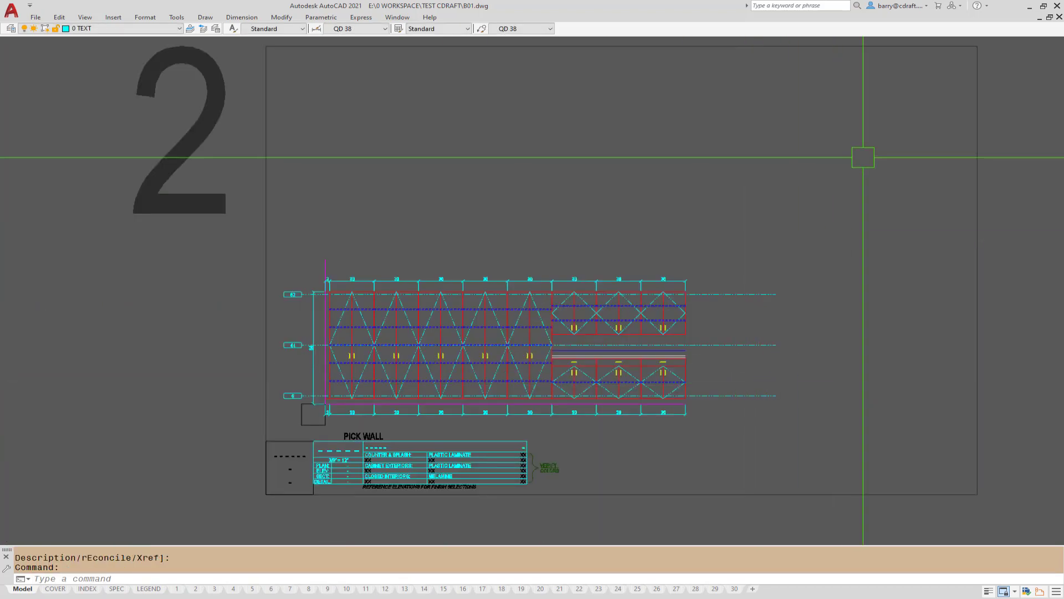